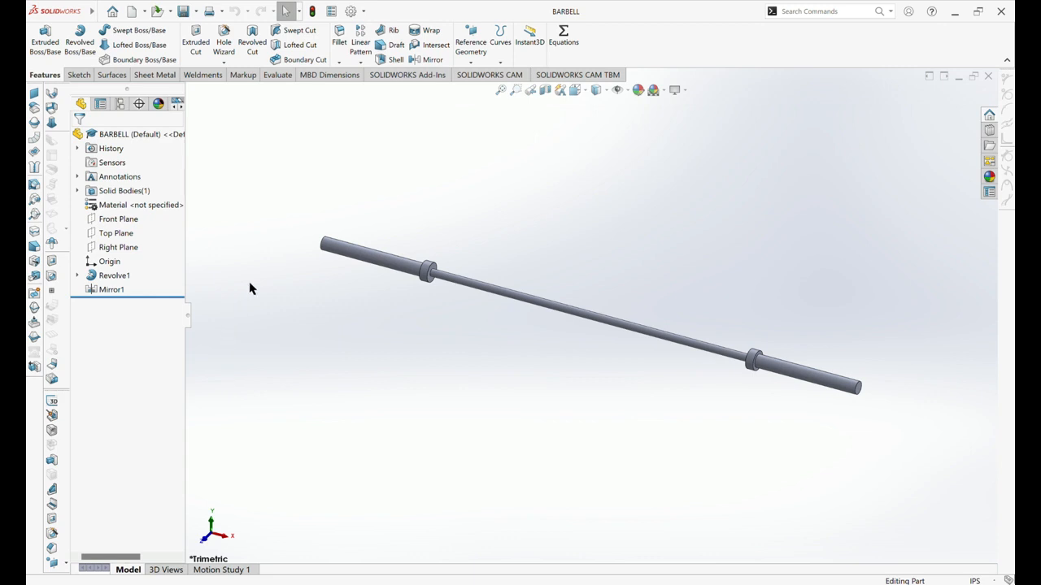
Step: Delete the mirror feature of the barbell and display the part with hidden lines removed
click(112, 291)
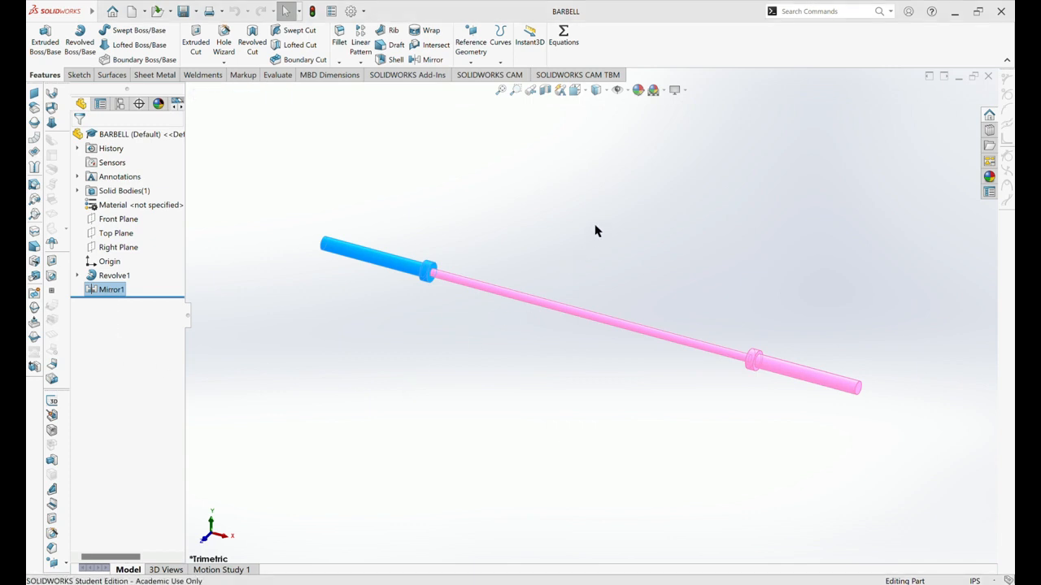
key(Delete)
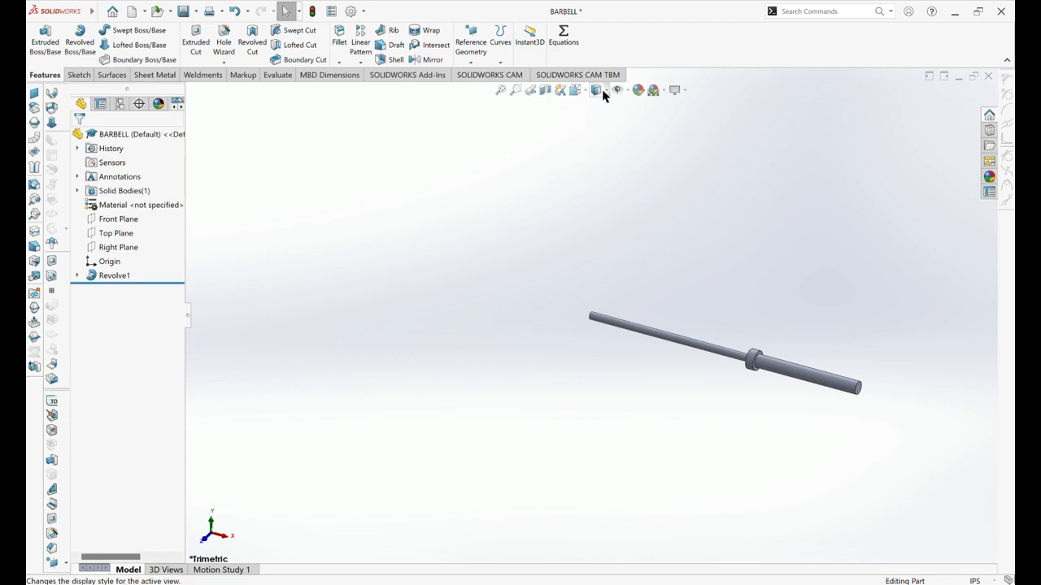
click(598, 134)
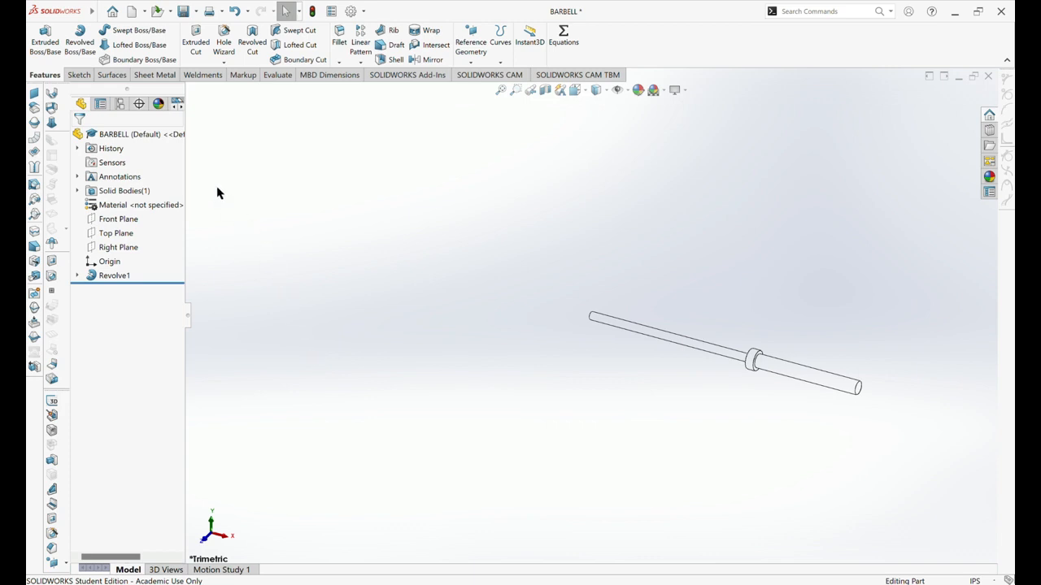
Step: On the Front Plane, sketch a horizontal line along the Top Plane inside the thin shaft, between the origin and the collar
click(78, 75)
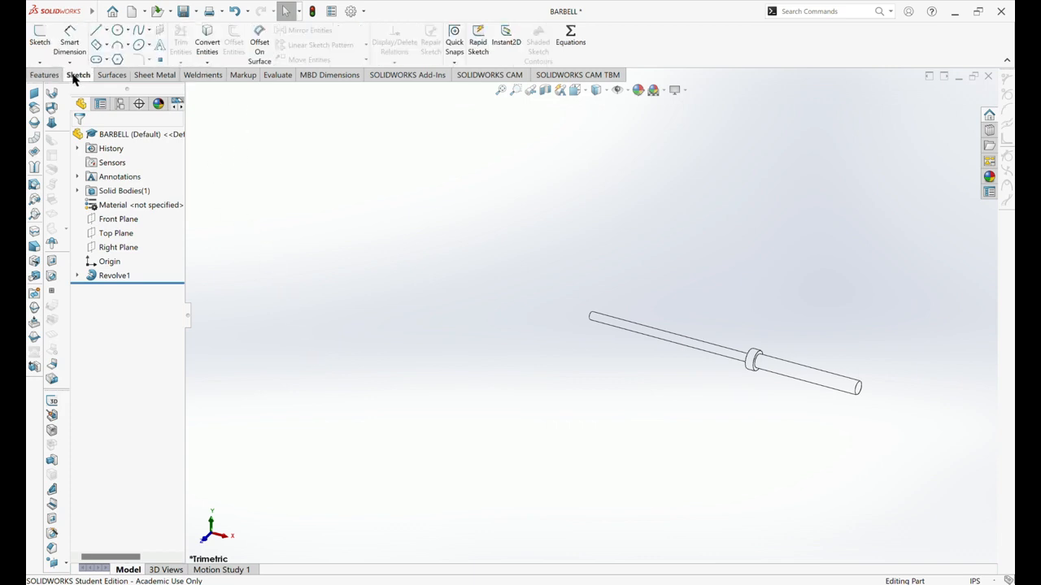
click(39, 40)
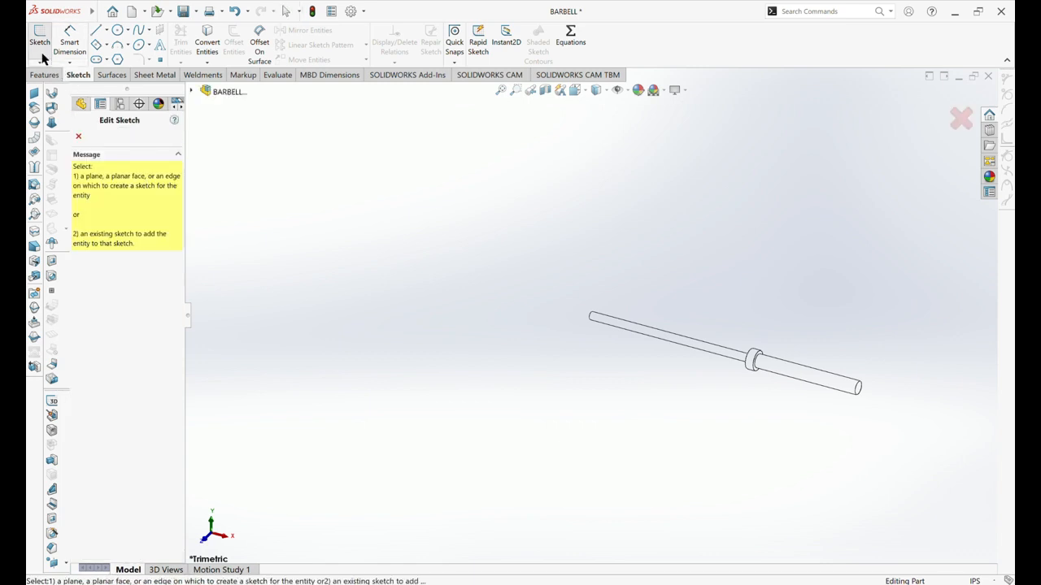
click(193, 92)
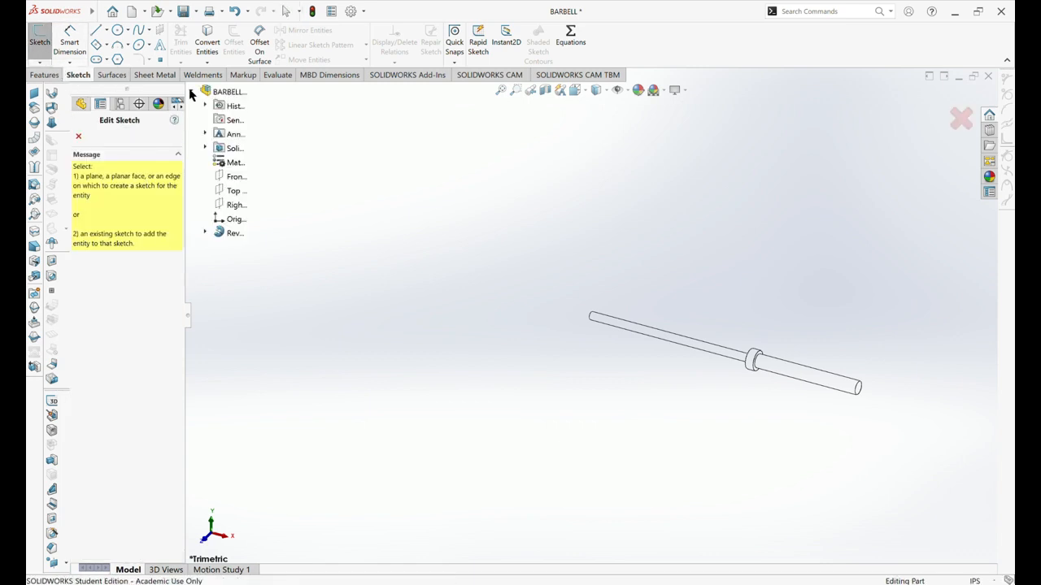
click(224, 176)
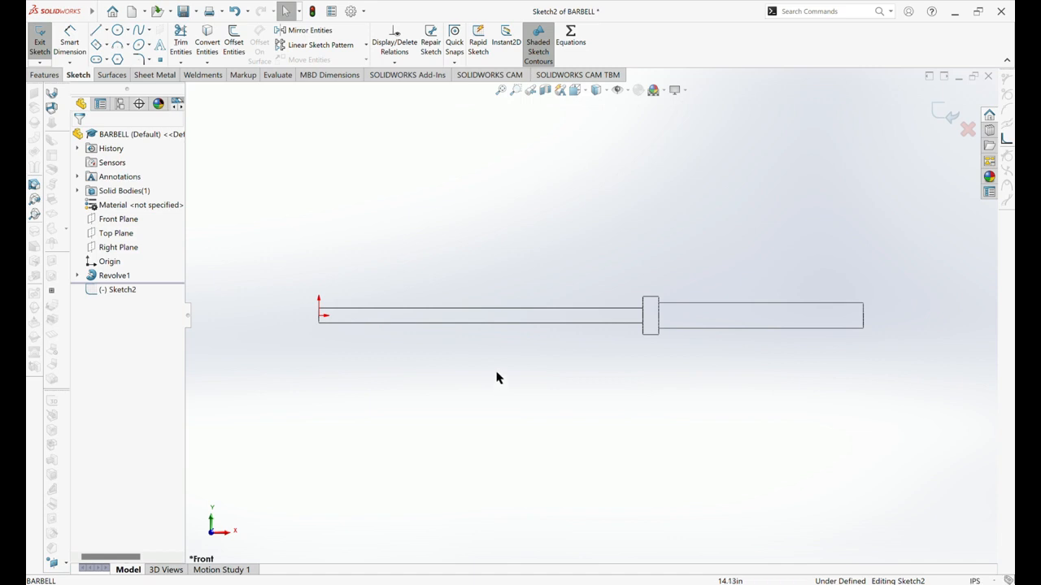
click(125, 234)
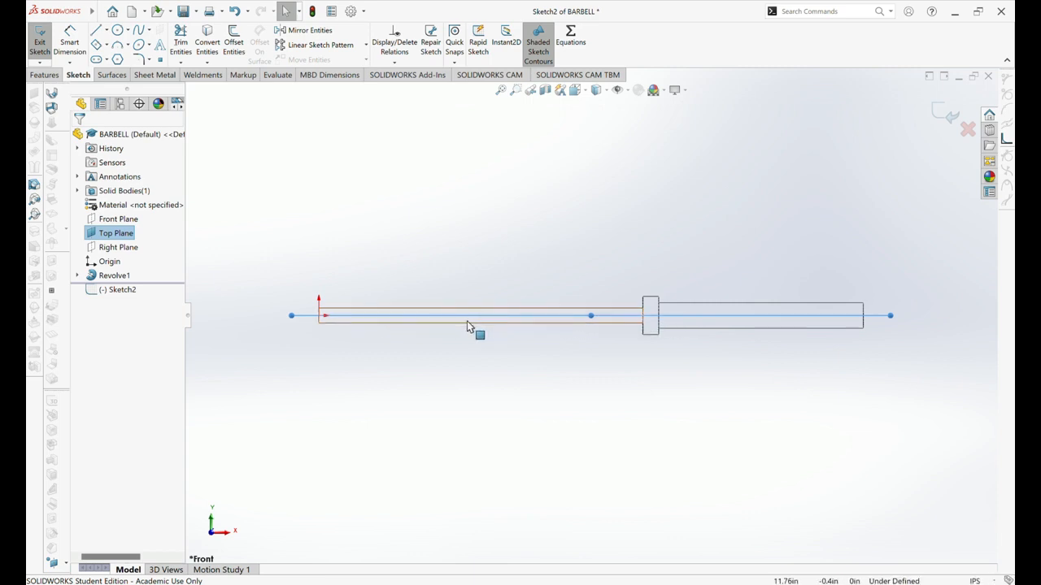
click(95, 30)
scroll(458, 334, down, 3)
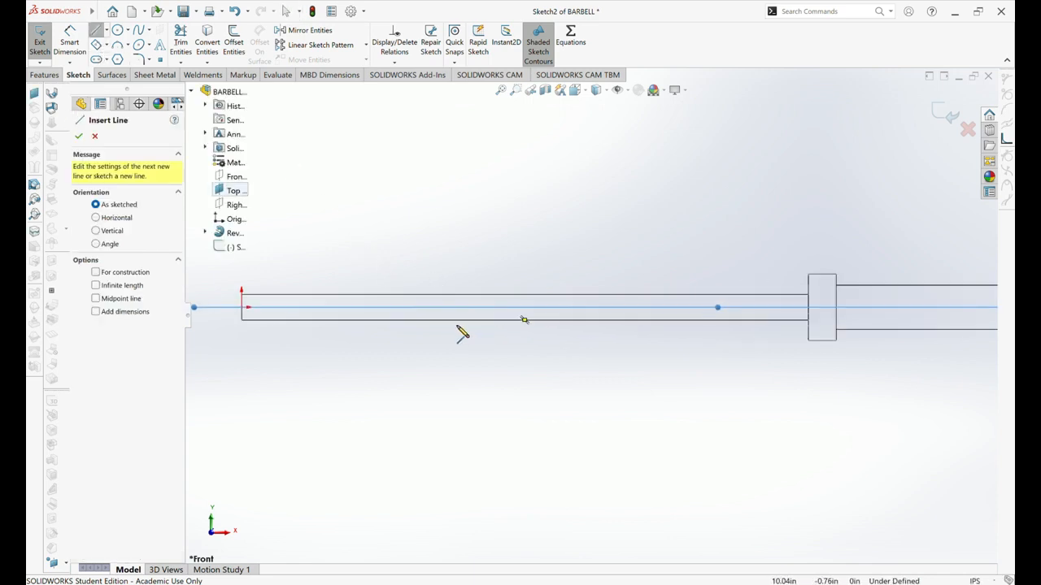
click(431, 304)
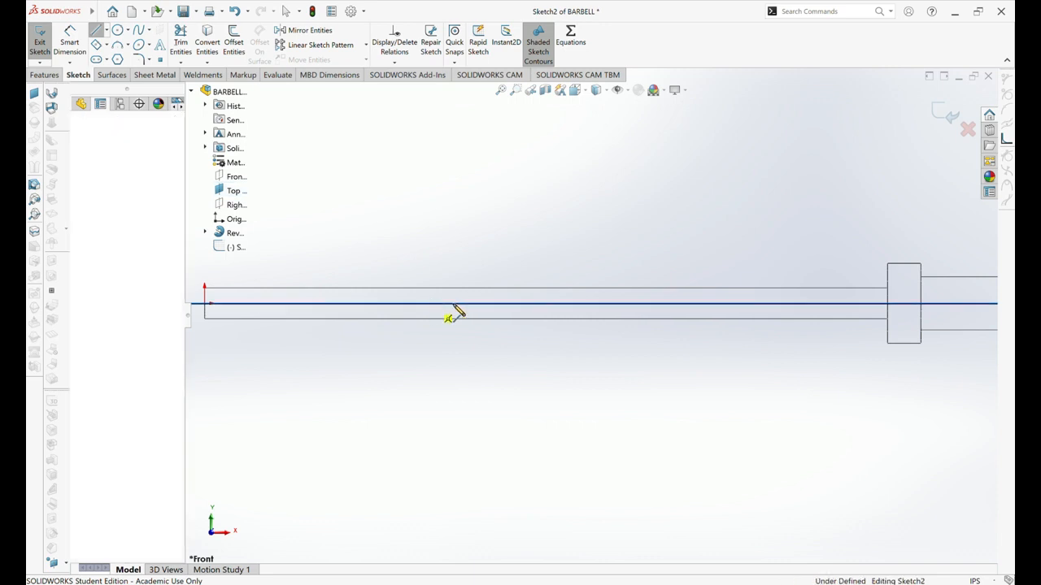
click(692, 304)
right_drag(769, 211, 769, 160)
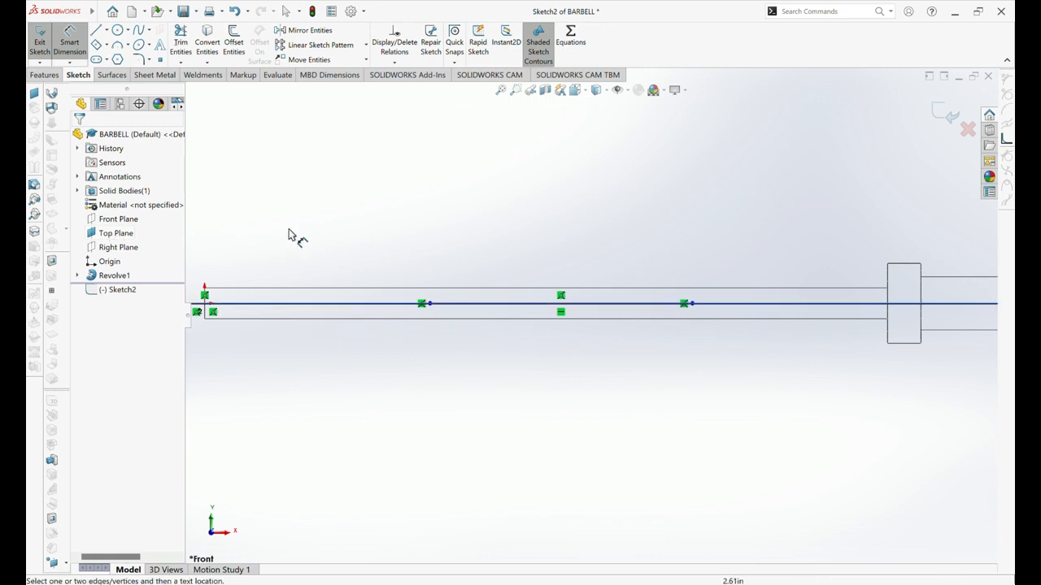
click(124, 236)
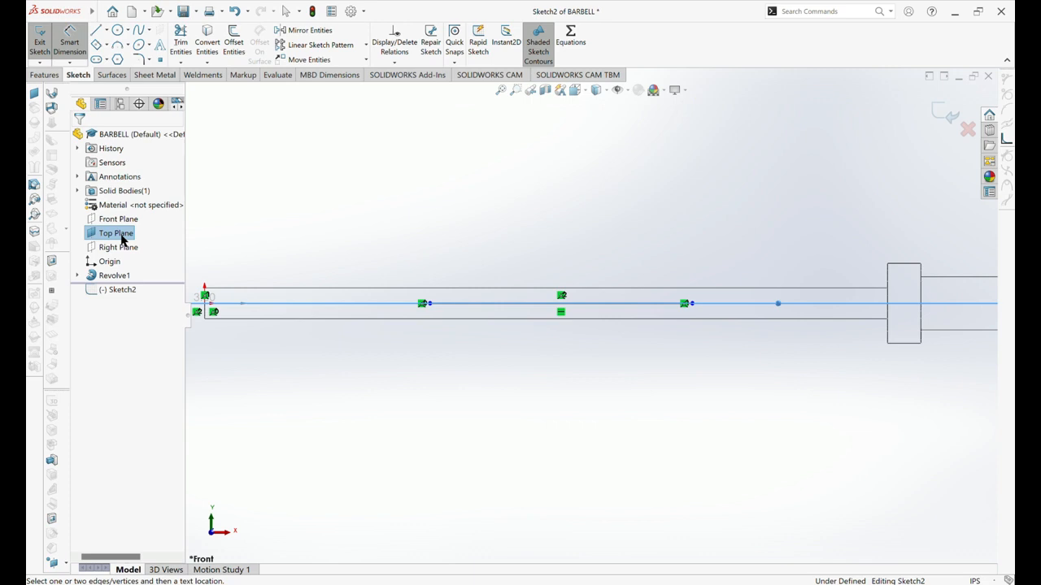
click(143, 225)
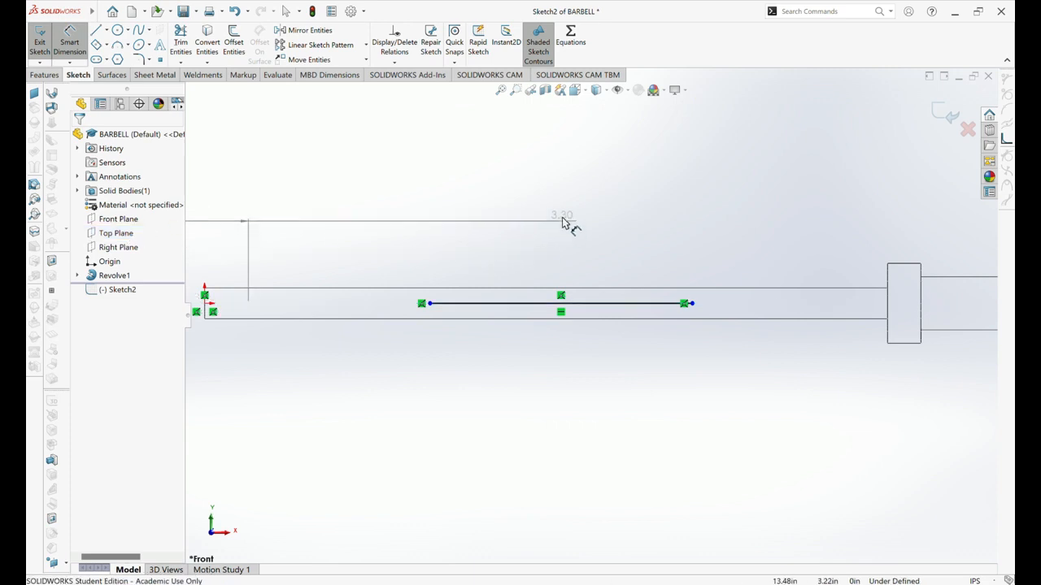
key(Escape)
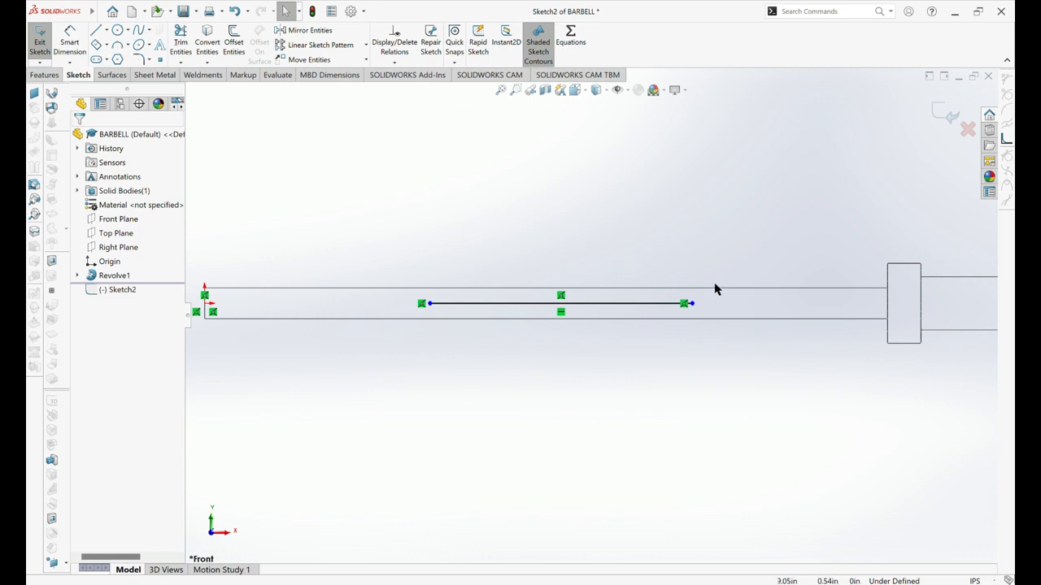
Step: Dimension the distance from the line's right endpoint to the collar's inner face as 6 in
right_drag(713, 288, 728, 191)
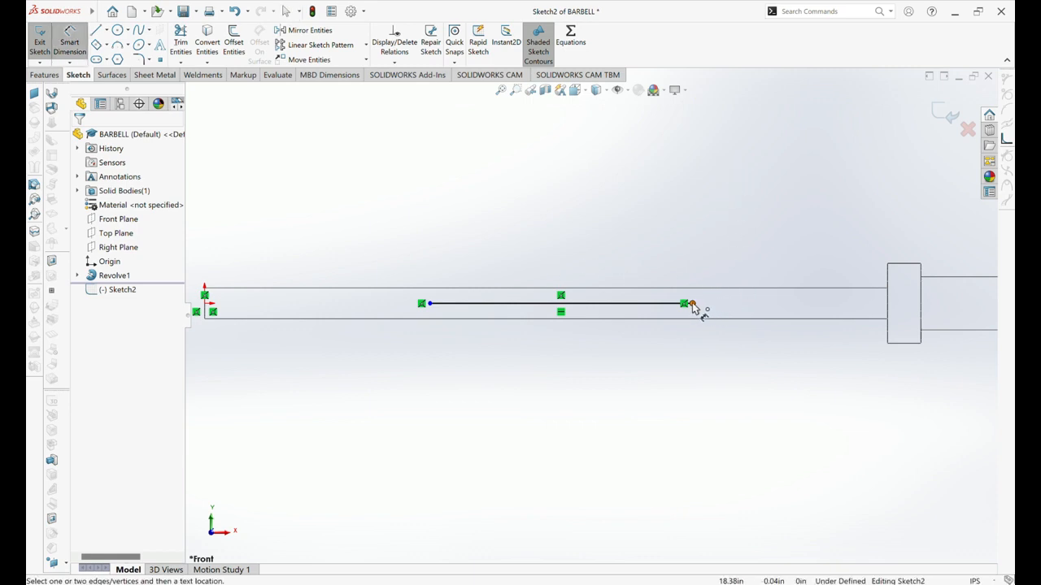
click(692, 304)
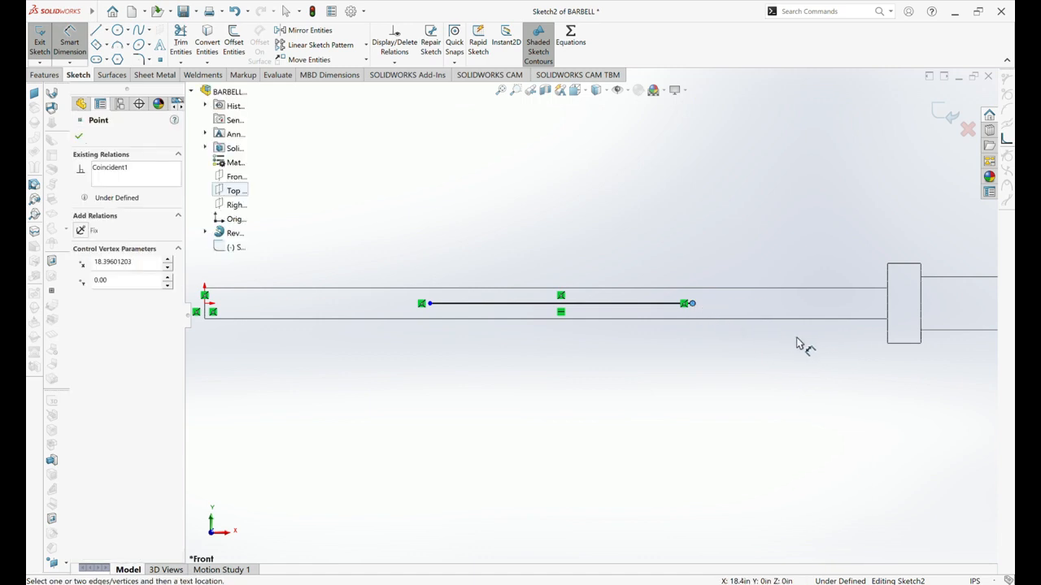
click(888, 345)
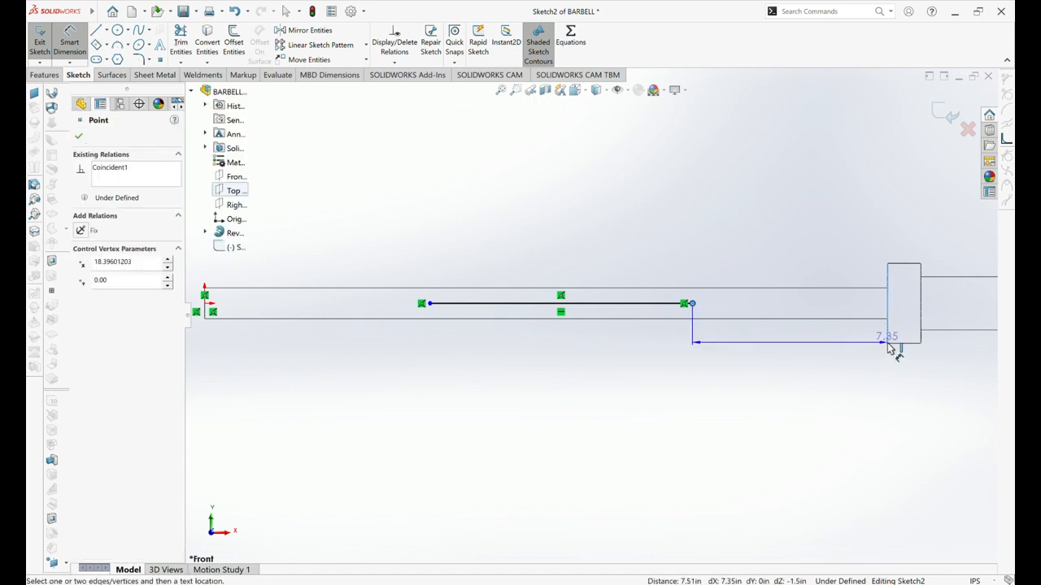
click(795, 362)
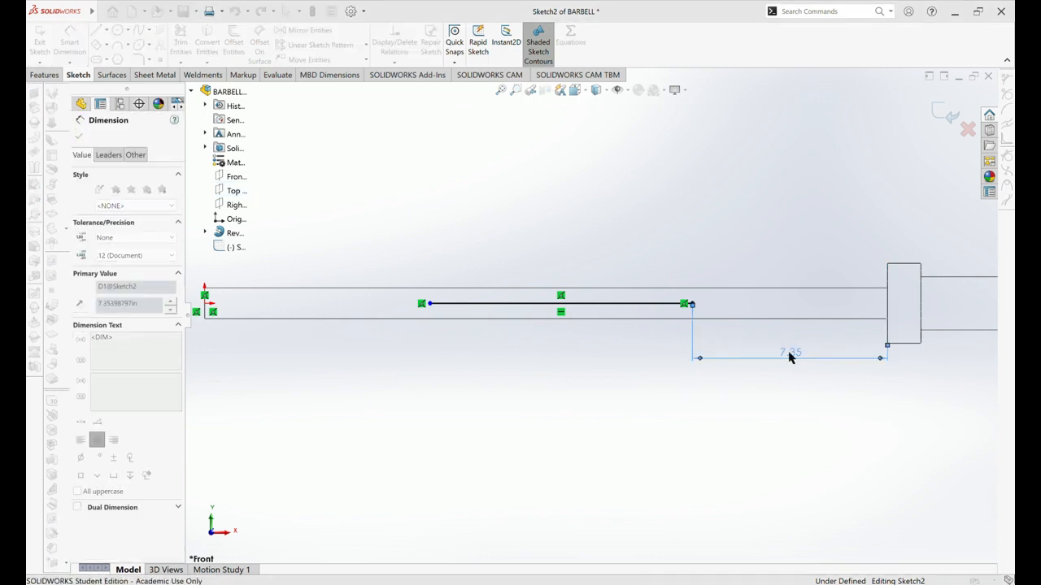
text(6)
key(Return)
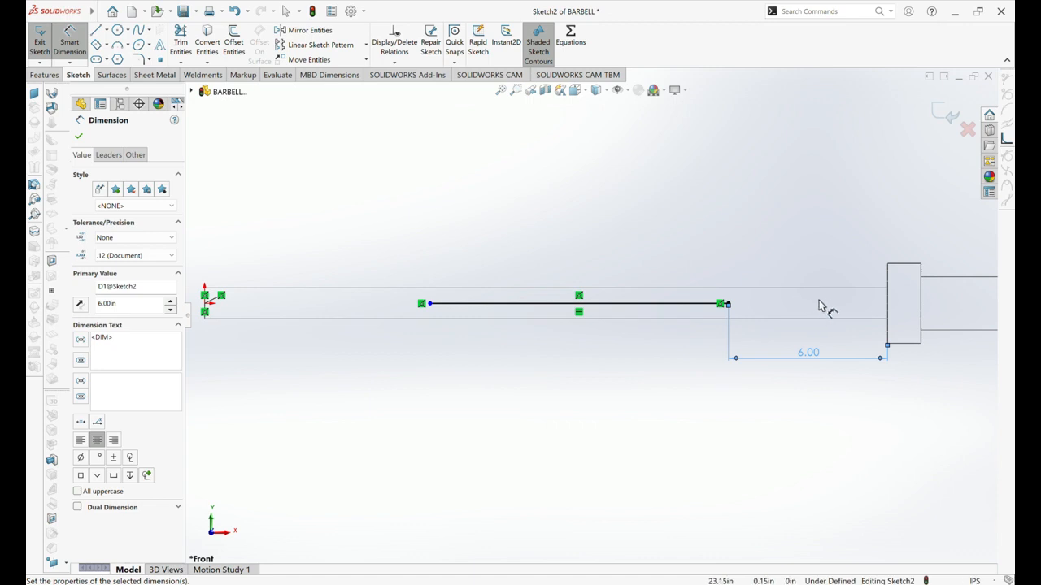
Step: Set the horizontal line's length to 12 in and close the sketch
click(550, 310)
click(584, 399)
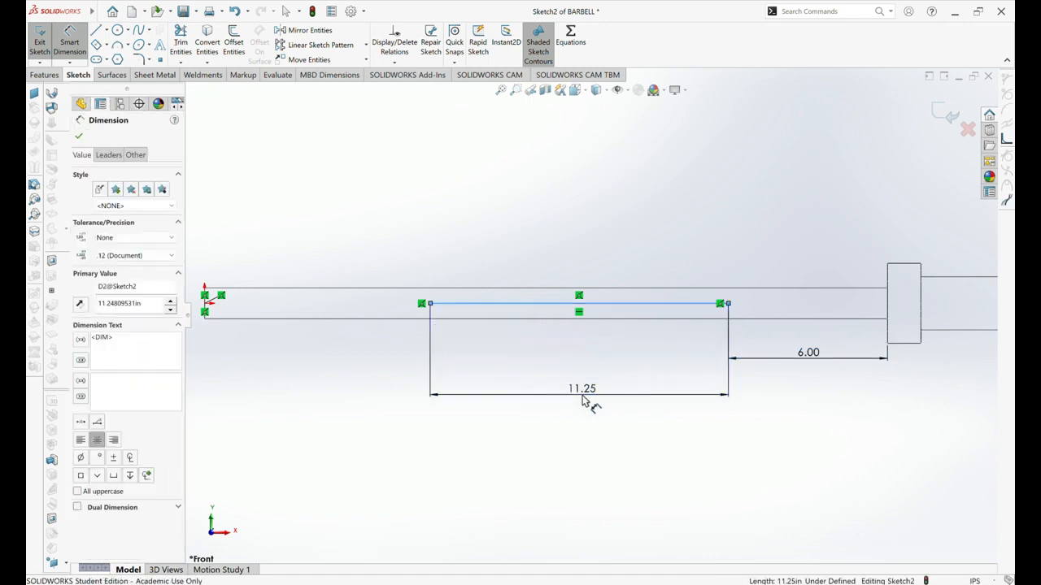
text(12)
key(Return)
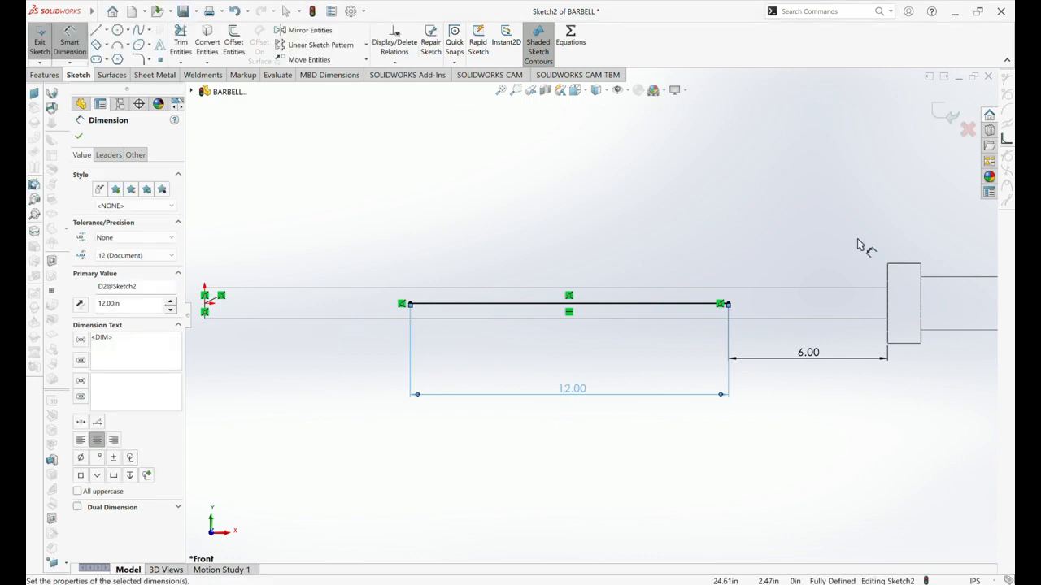
click(943, 120)
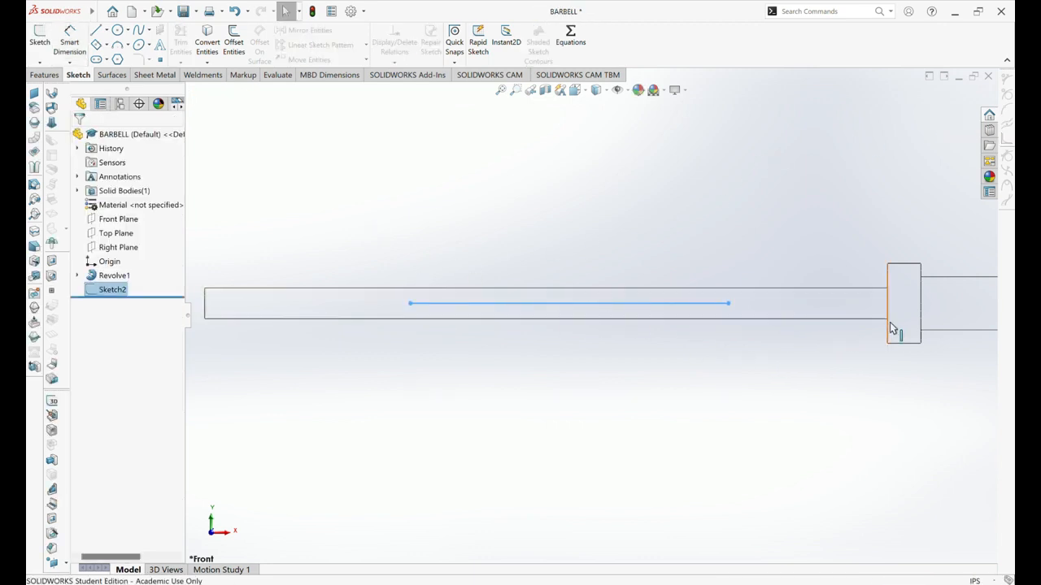
click(332, 187)
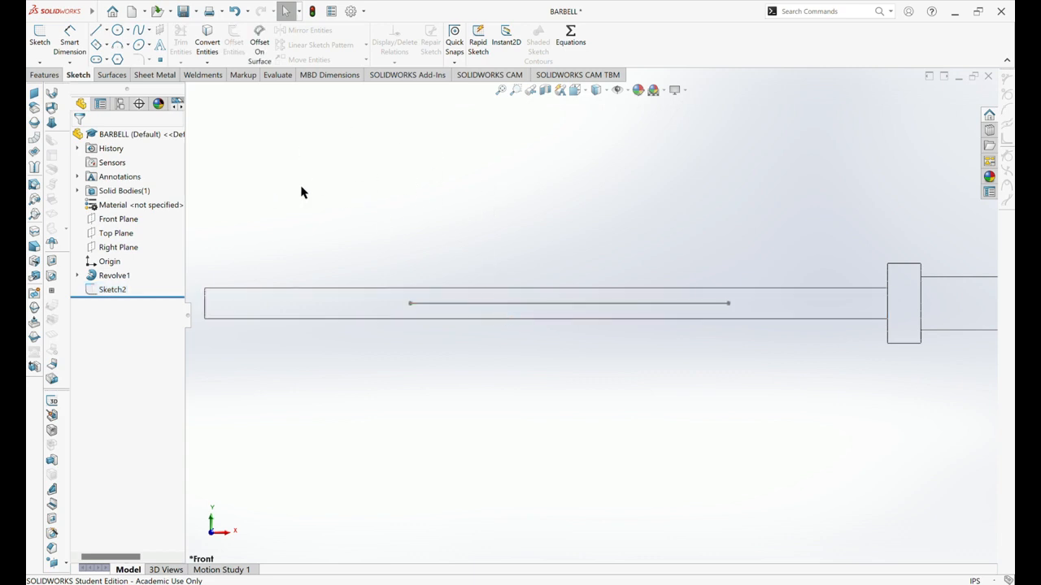
Step: In a new Front Plane sketch, draw a tilted 3-point center rectangle, one side about 0.08 in, on the shaft's upper edge above the line's right end
click(38, 41)
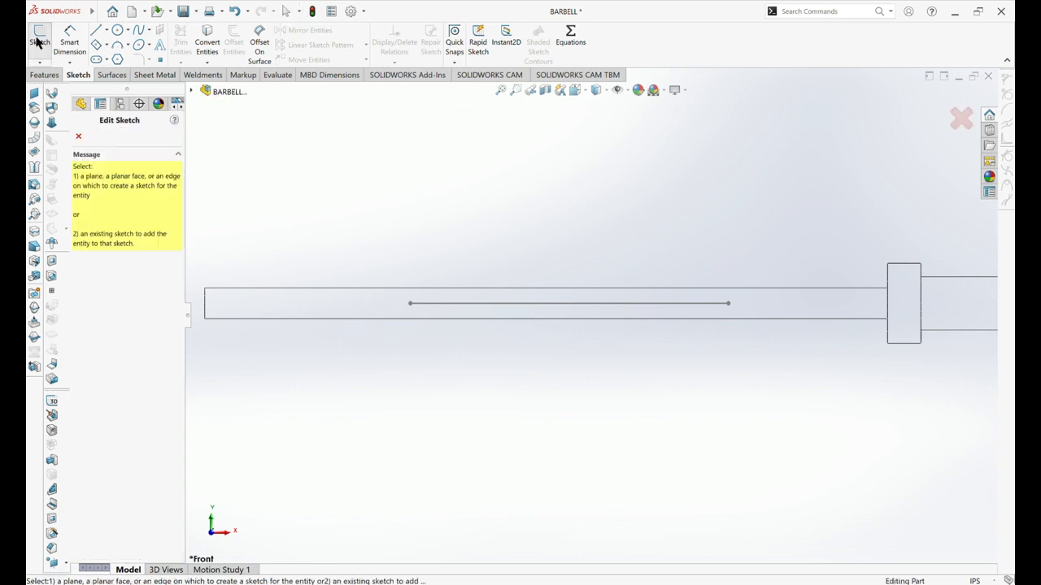
click(192, 94)
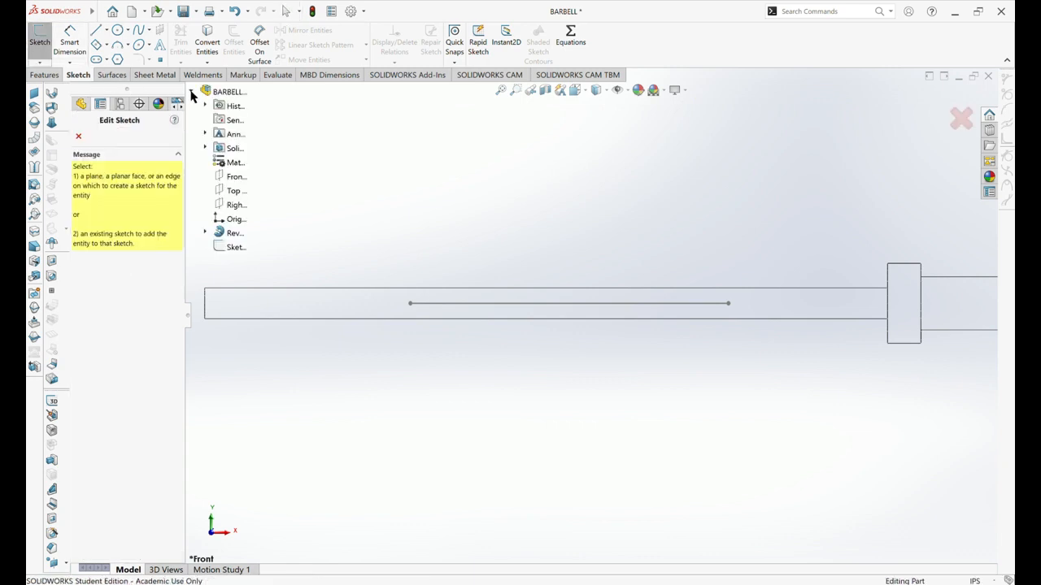
click(217, 178)
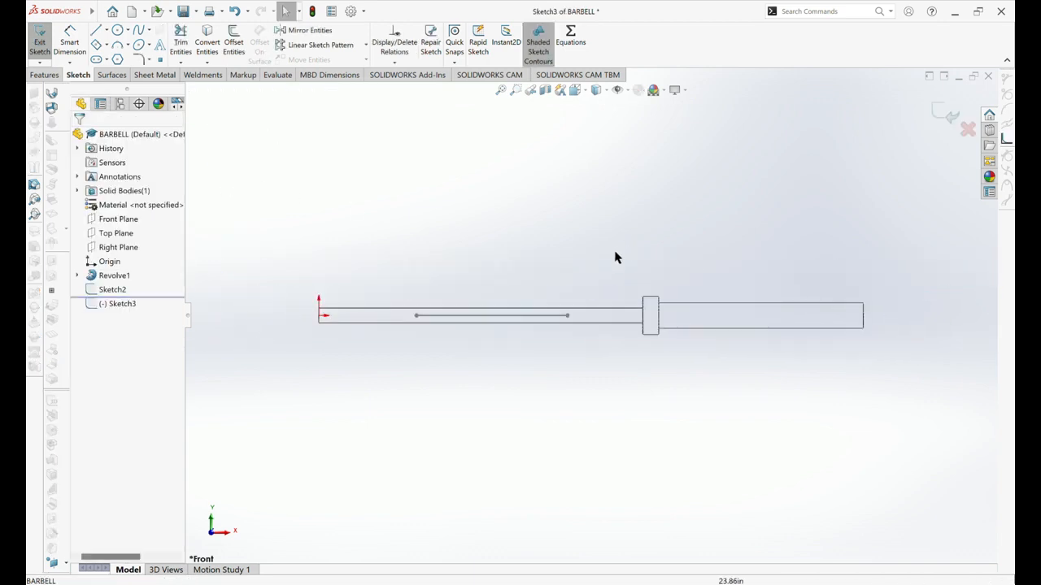
scroll(571, 295, down, 6)
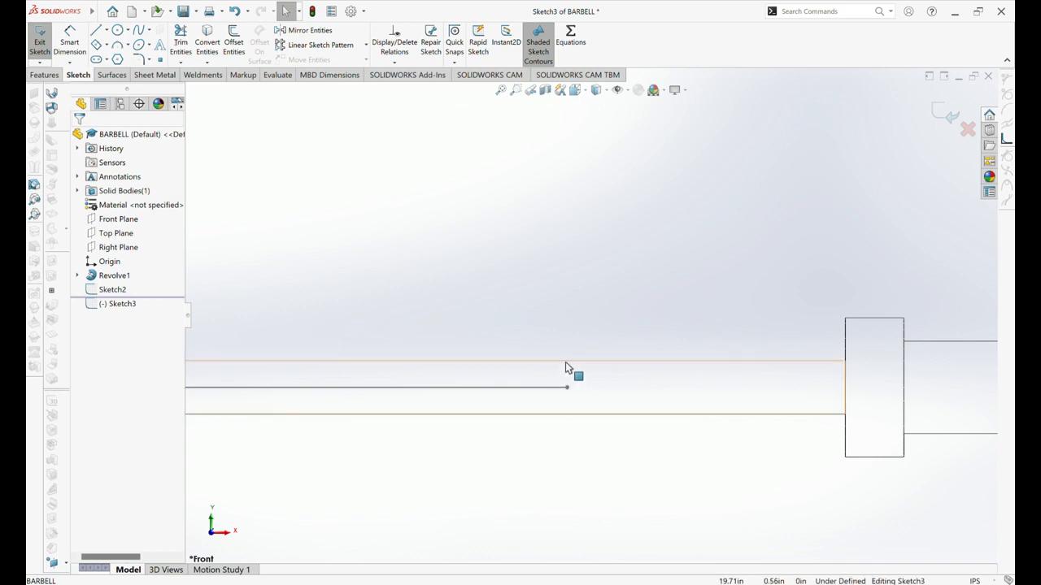
scroll(567, 365, down, 2)
scroll(567, 366, down, 4)
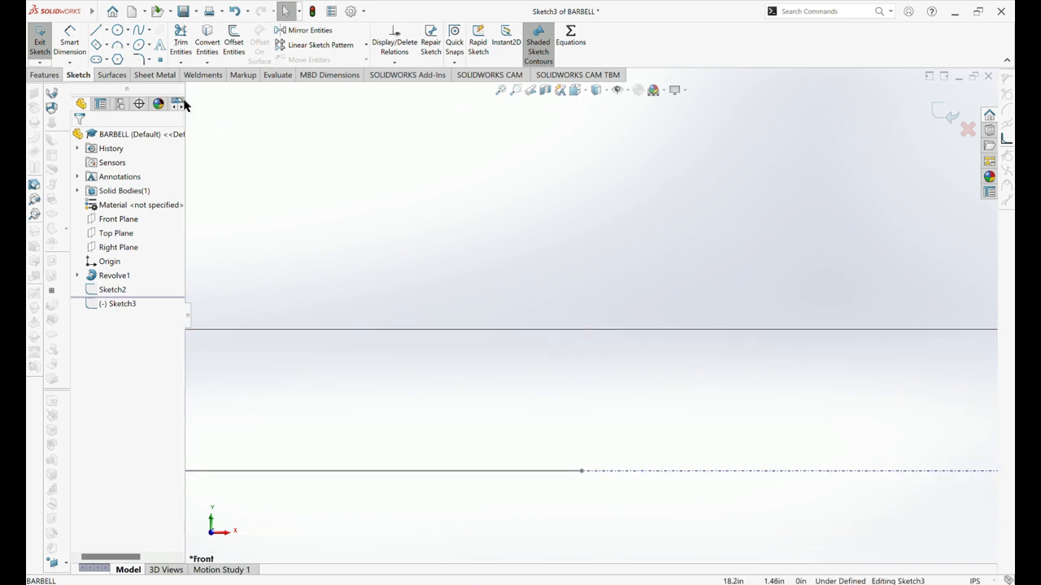
click(107, 46)
click(104, 105)
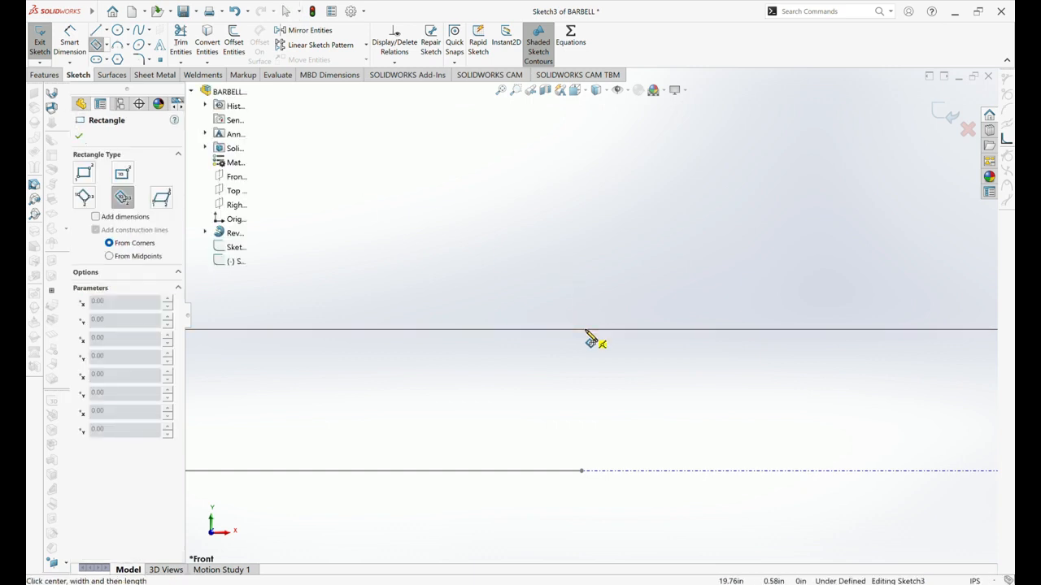
click(586, 332)
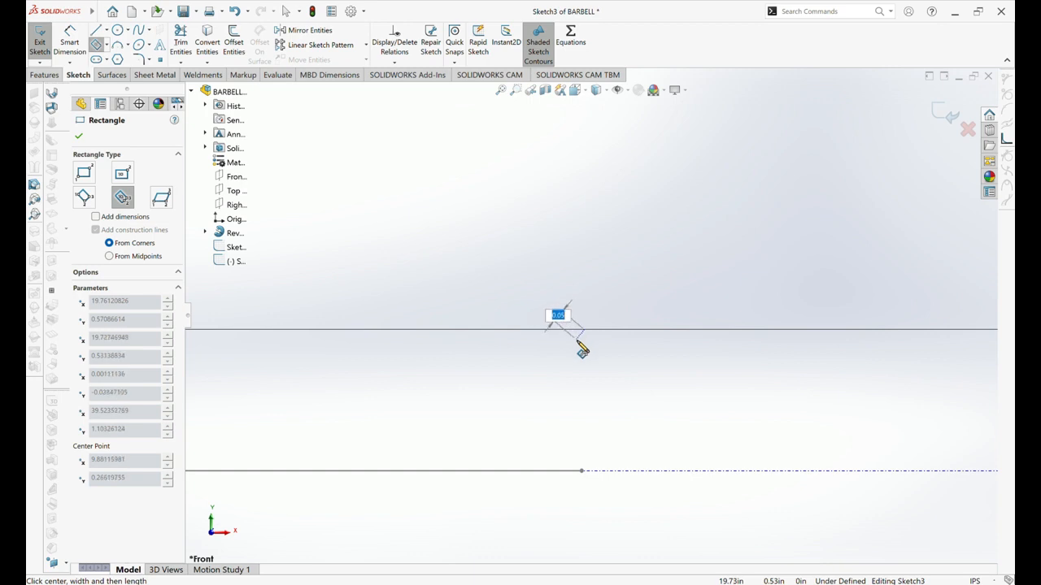
click(582, 346)
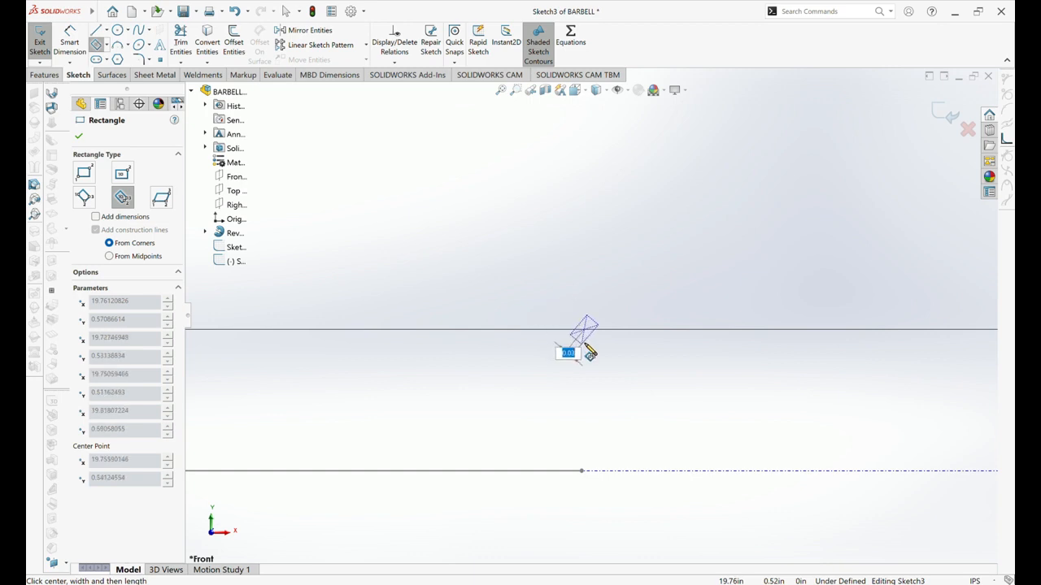
click(593, 352)
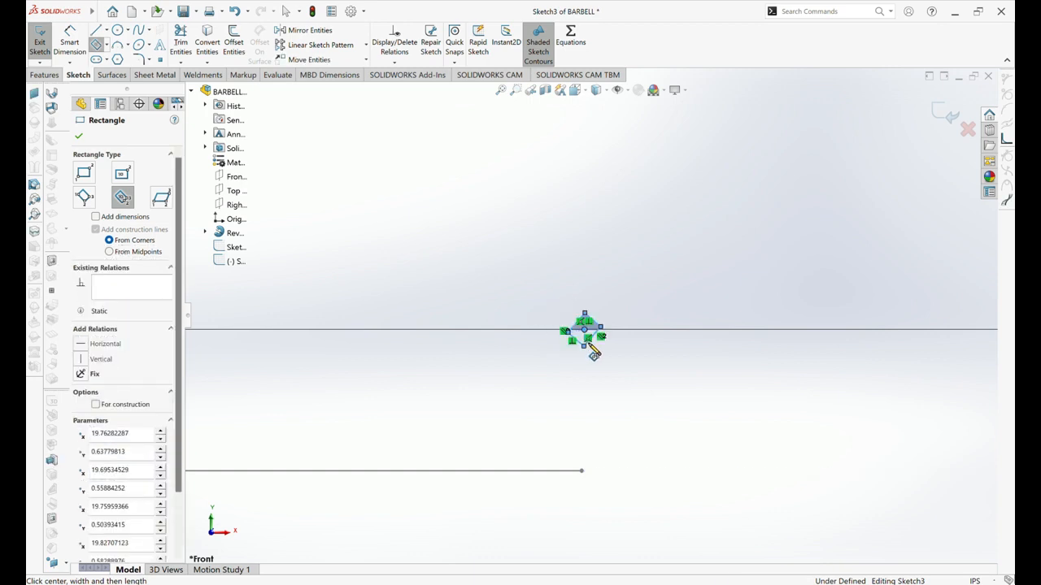
Step: Dimension two adjacent sides of the tilted rectangle, setting each to 0.04 in
right_drag(732, 256, 729, 213)
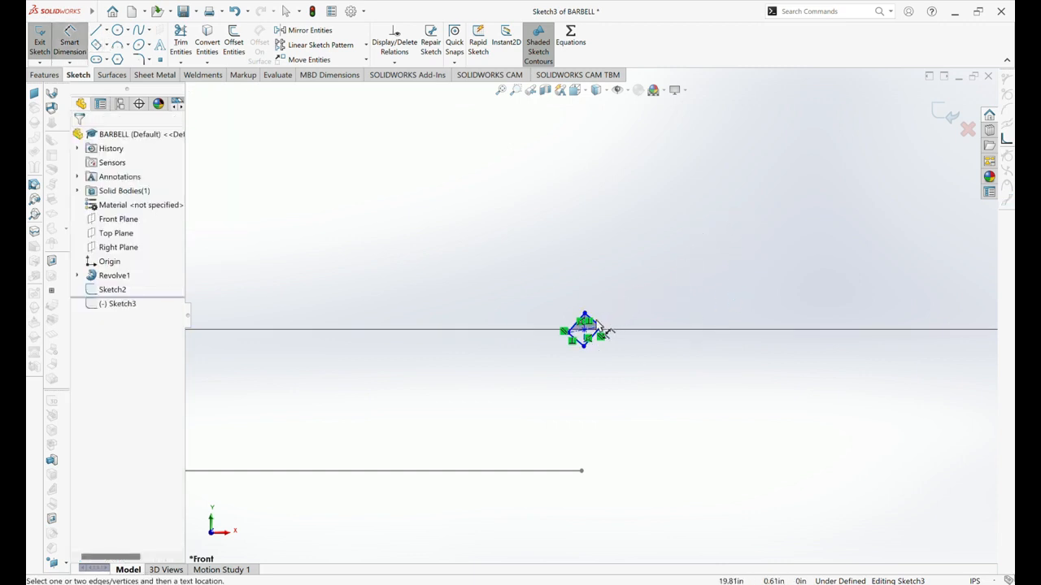
drag(603, 330, 620, 300)
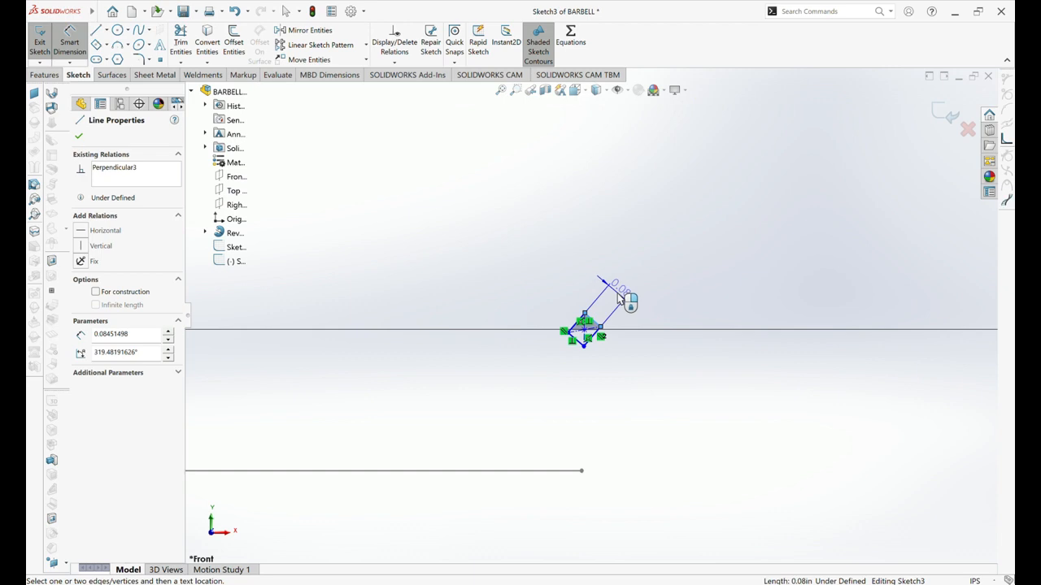
click(645, 317)
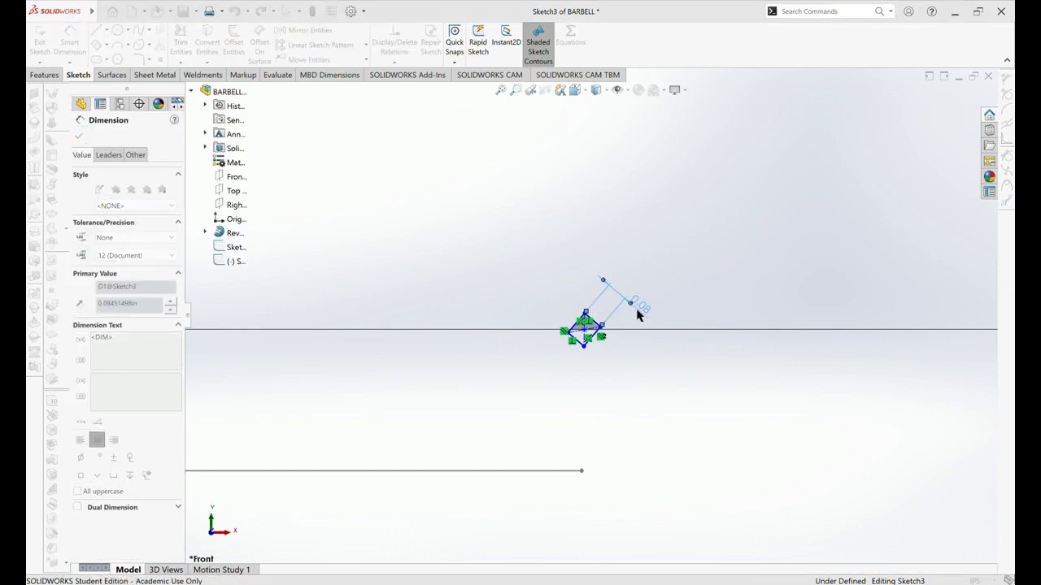
text(.04)
key(Return)
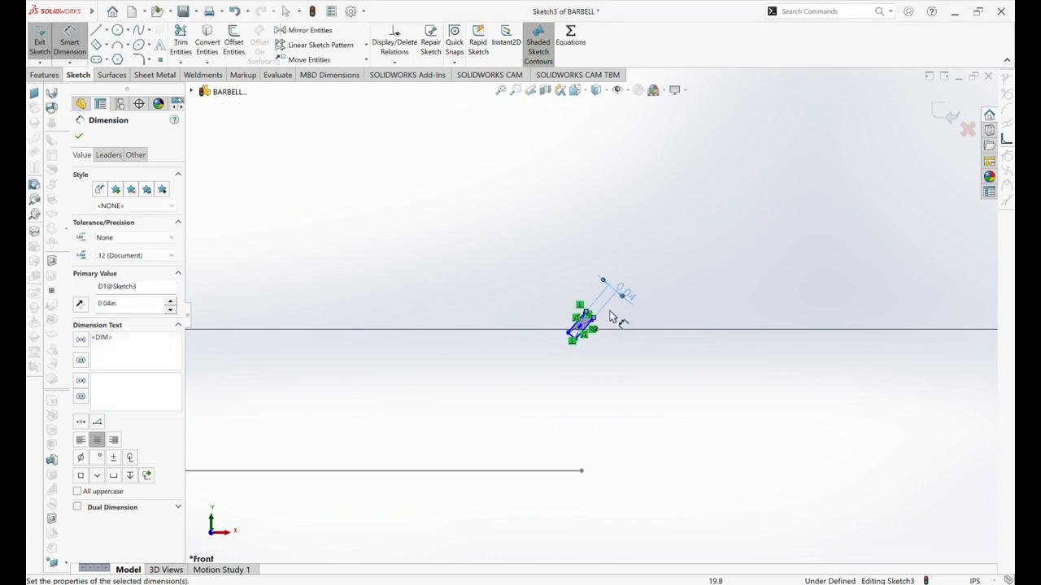
click(592, 338)
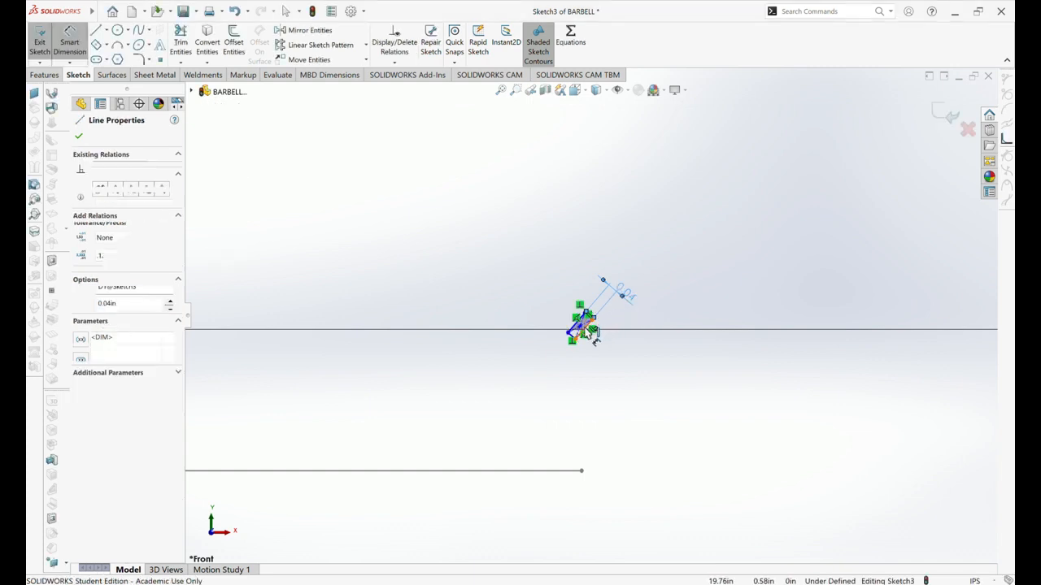
click(603, 379)
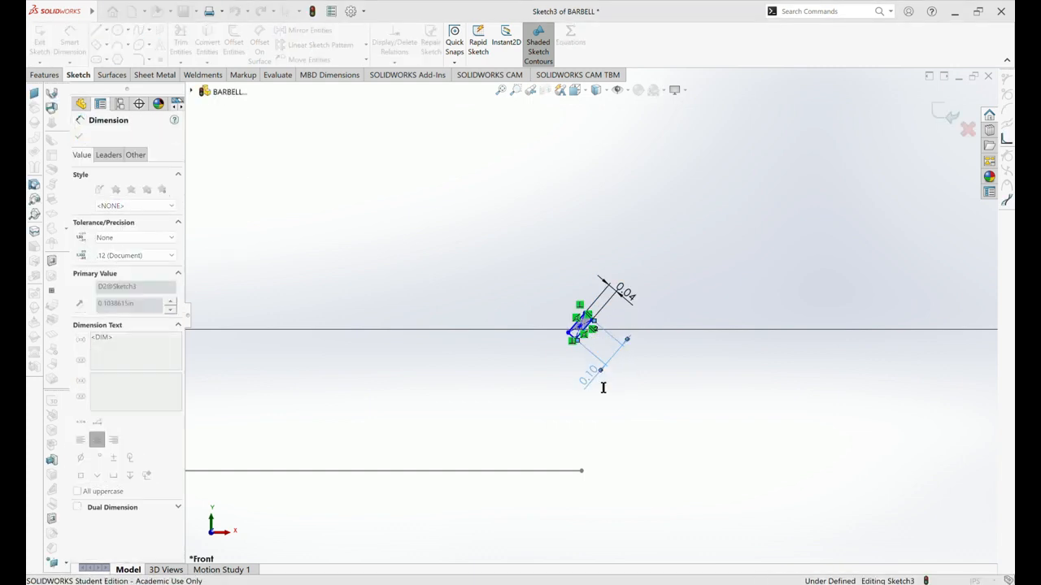
text(0.04)
key(Return)
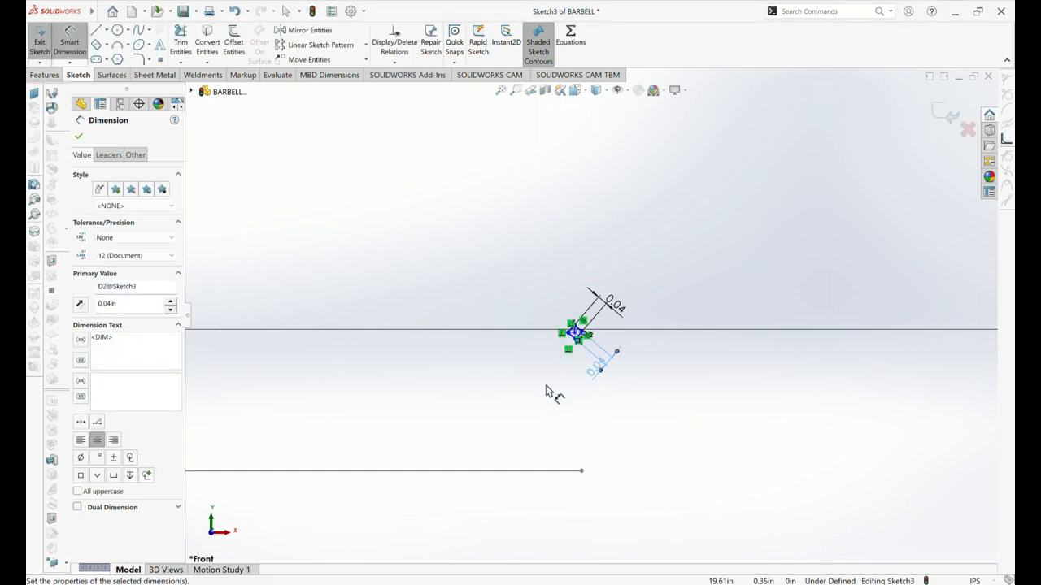
Step: Dimension the vertical distance from the square's center to the path line's right endpoint as 0.57086614 in
scroll(549, 394, down, 5)
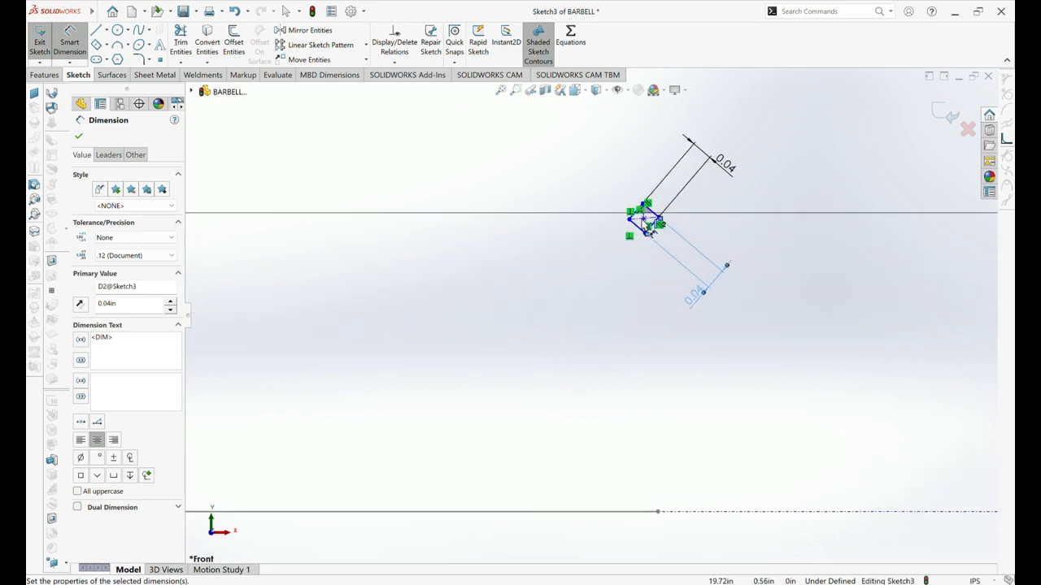
click(649, 231)
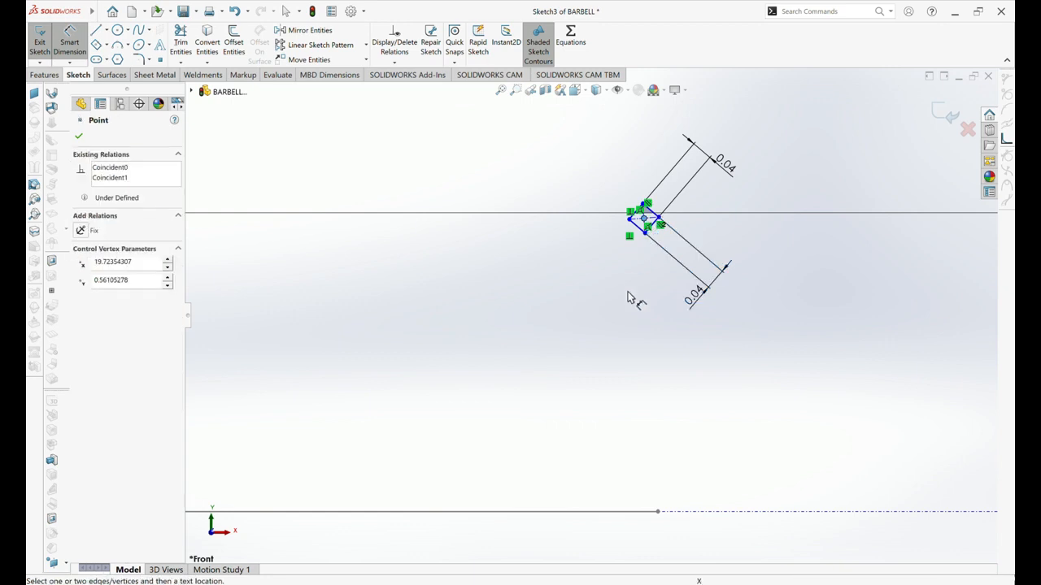
click(658, 511)
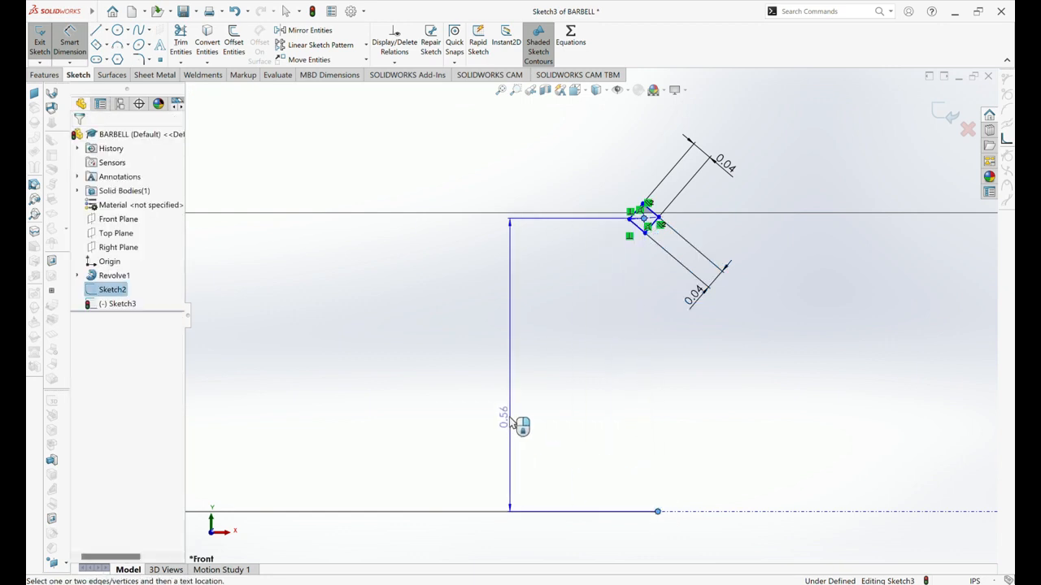
click(499, 368)
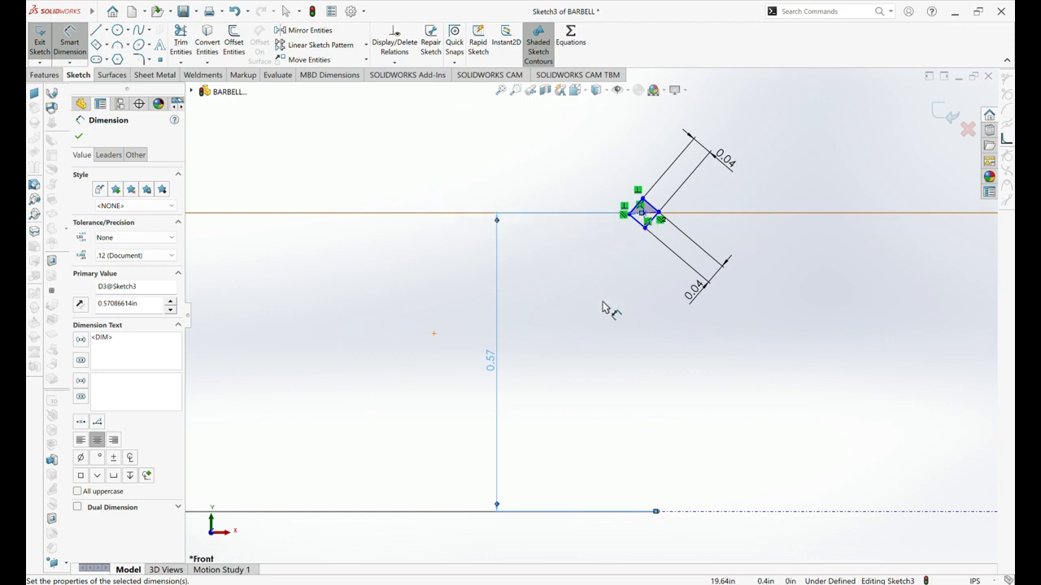
click(499, 189)
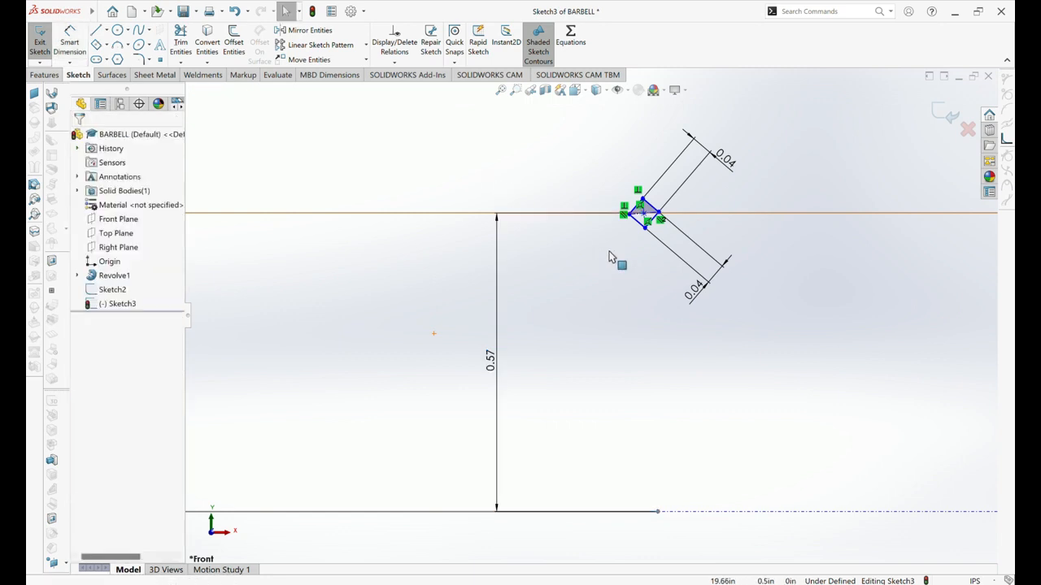
Step: Make the square's upright construction diagonal exactly vertical with a Vertical relation
scroll(638, 225, down, 2)
scroll(641, 229, down, 2)
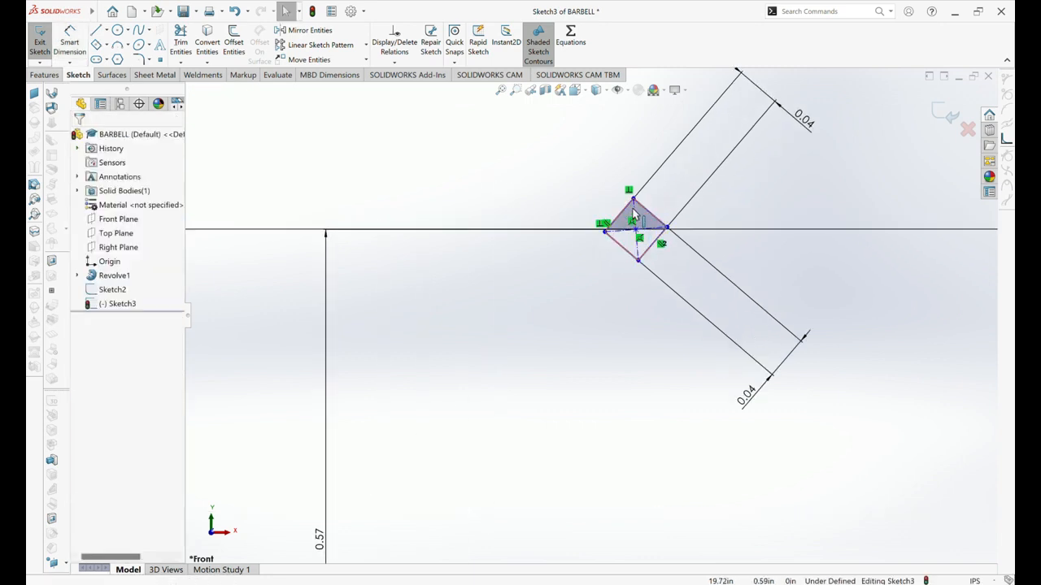
click(633, 213)
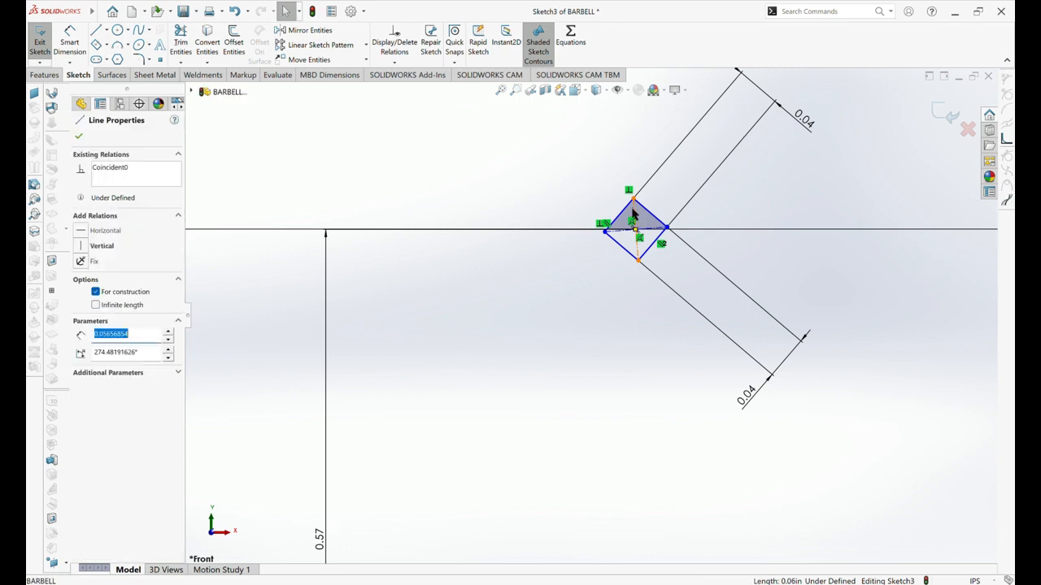
click(100, 245)
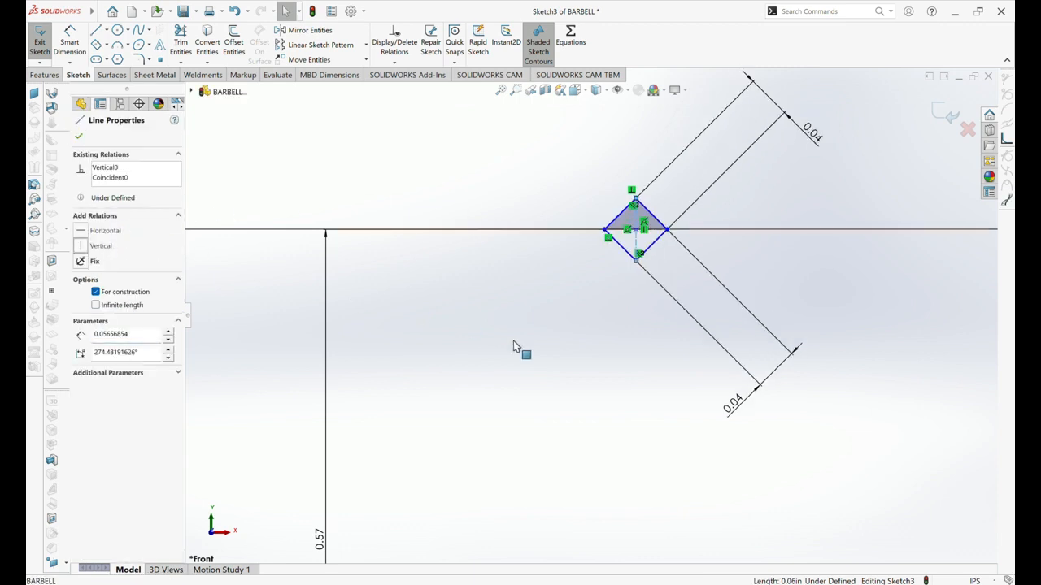
Step: Align the square's lowest corner with the path line's right endpoint using a Vertical relation, and close the sketch
scroll(647, 418, up, 3)
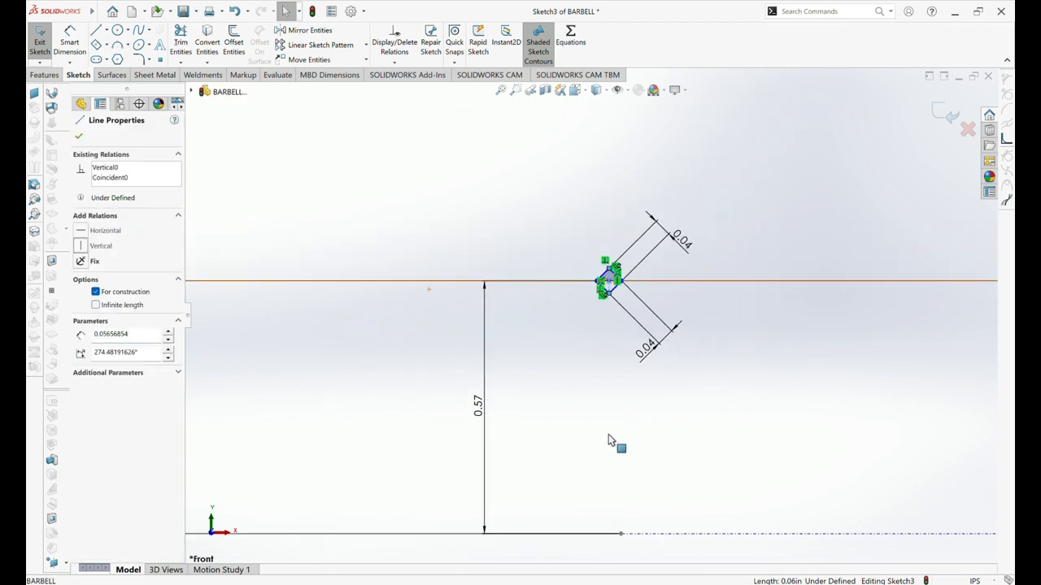
click(610, 295)
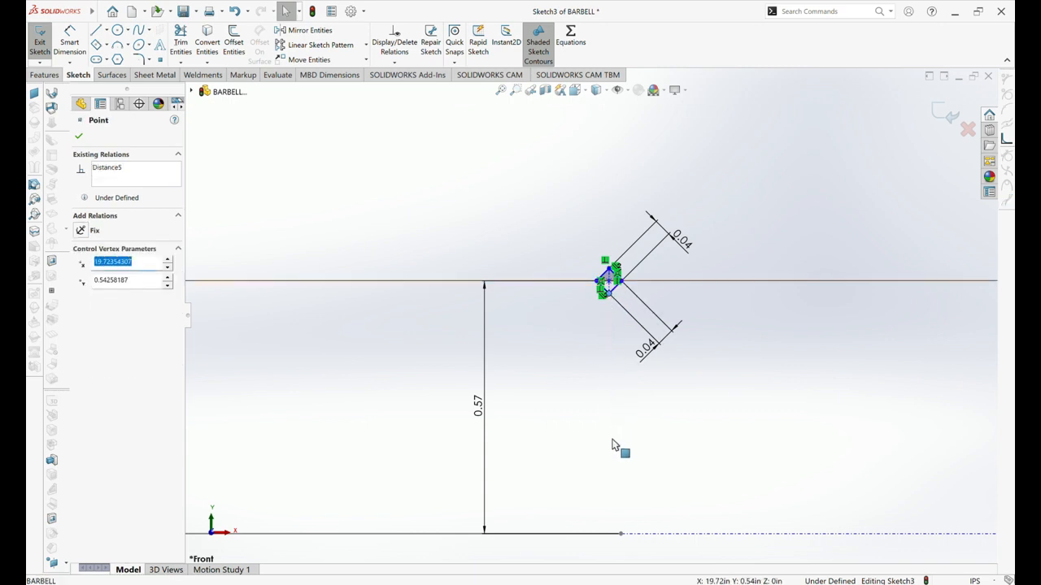
ctrl+click(622, 537)
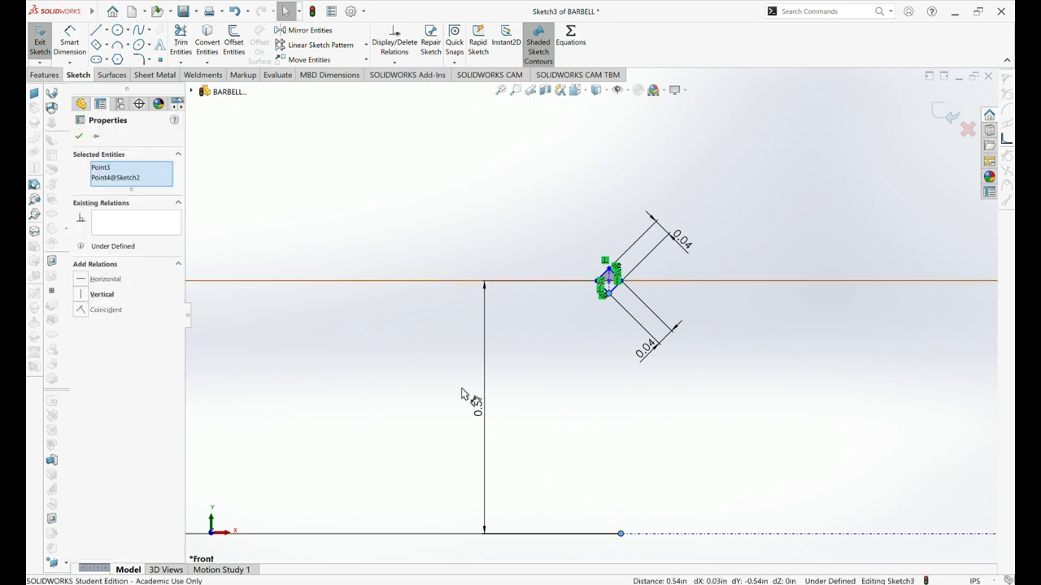
click(99, 296)
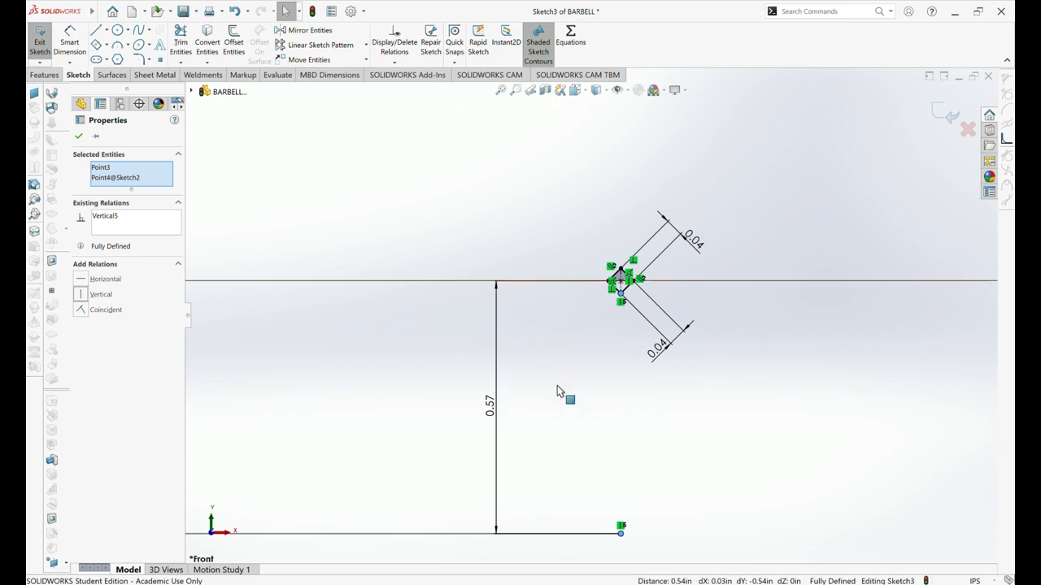
scroll(557, 386, up, 4)
scroll(608, 316, down, 4)
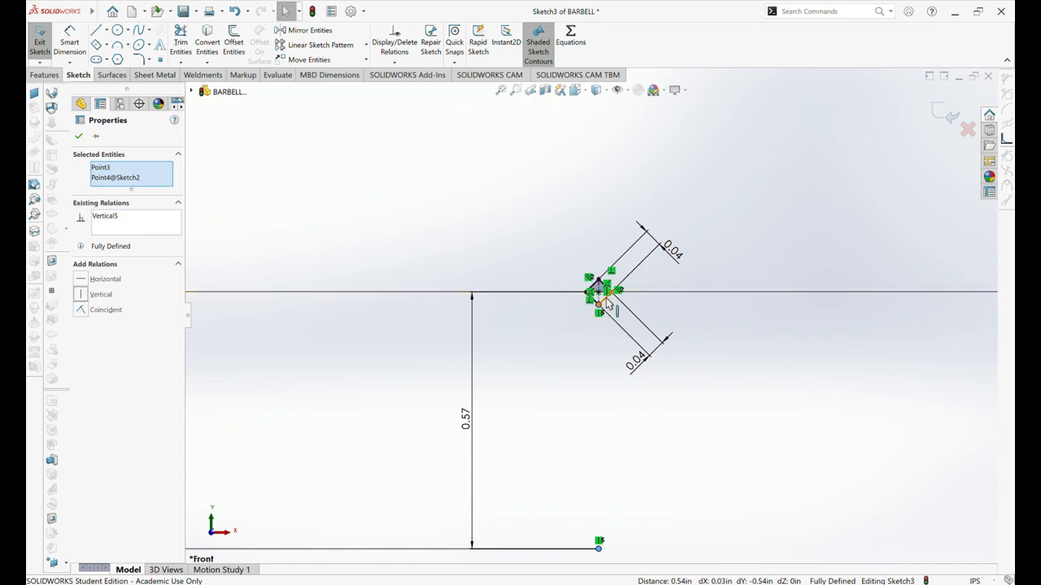
scroll(606, 301, down, 5)
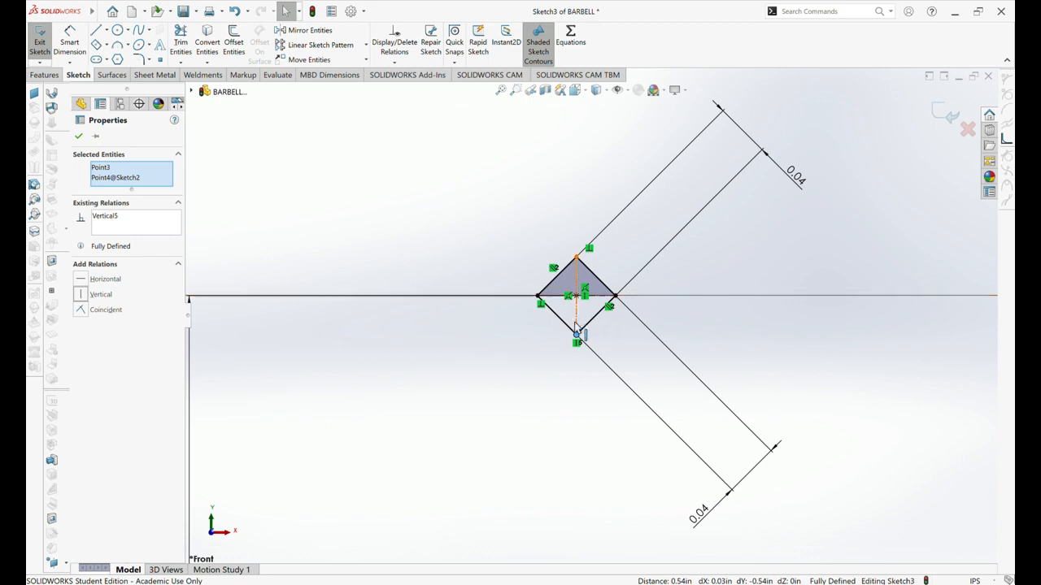
scroll(576, 335, up, 5)
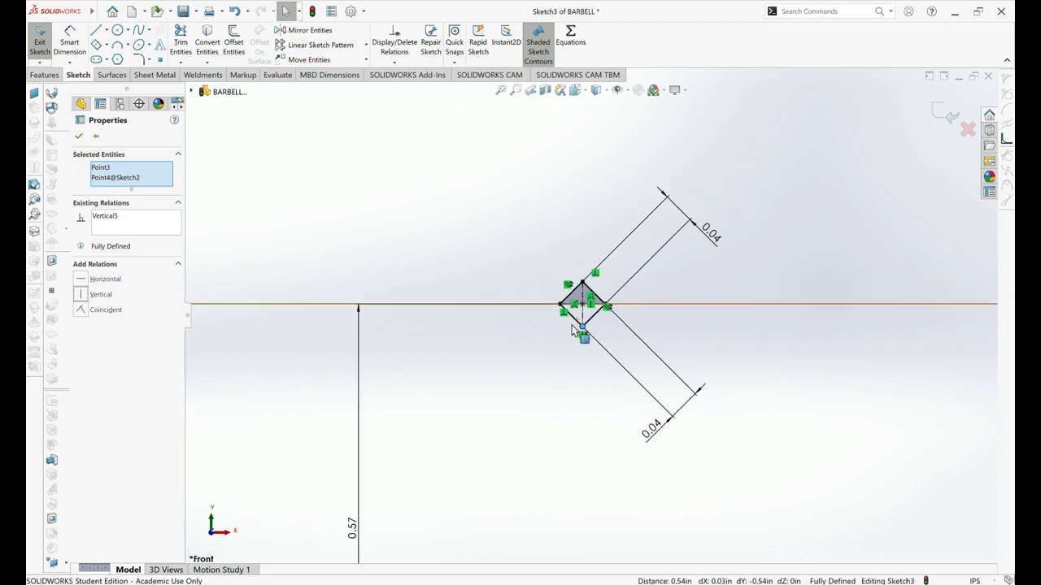
scroll(575, 335, up, 3)
scroll(582, 338, up, 2)
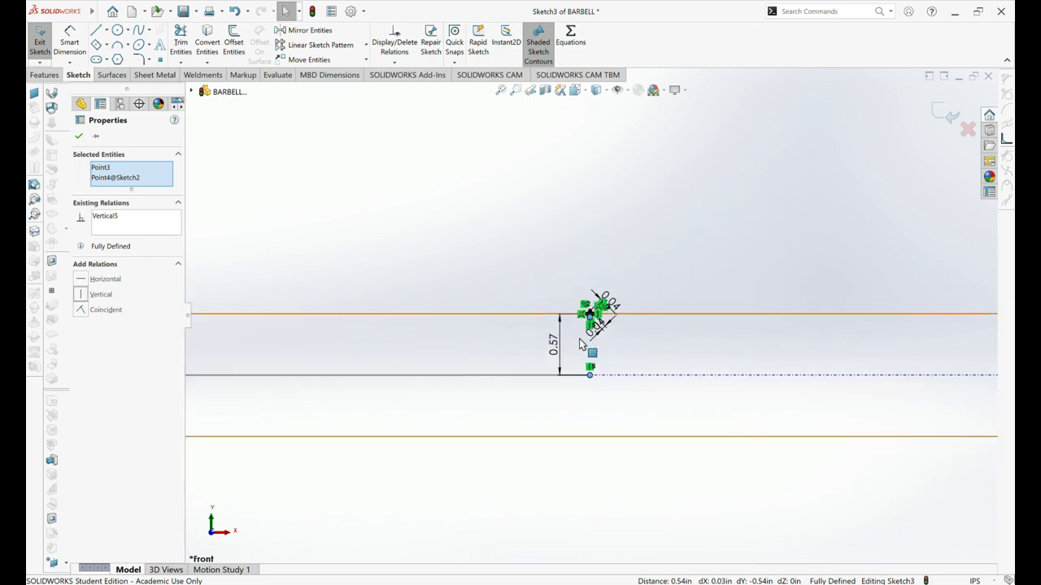
click(947, 115)
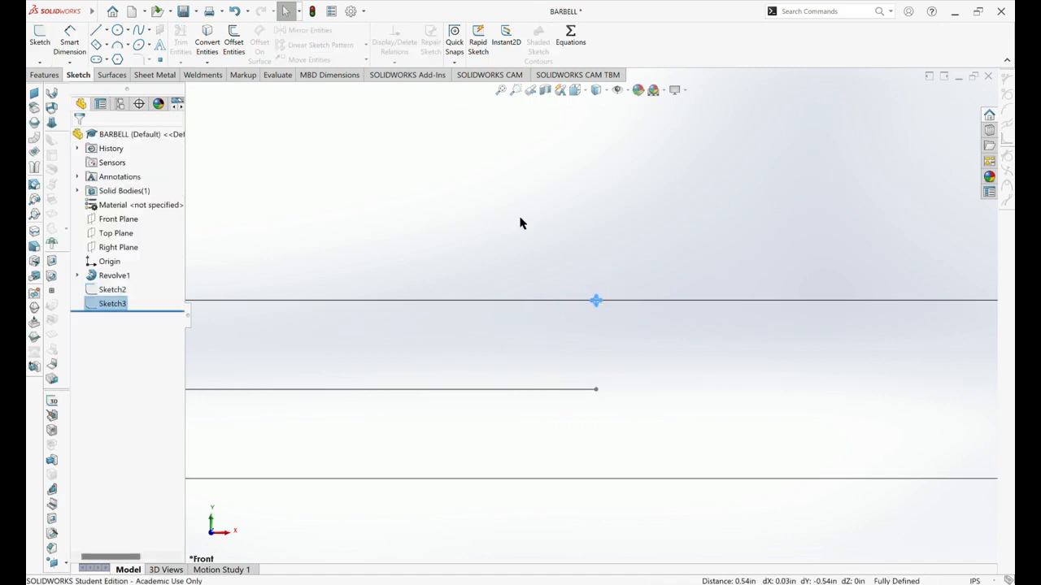
click(307, 237)
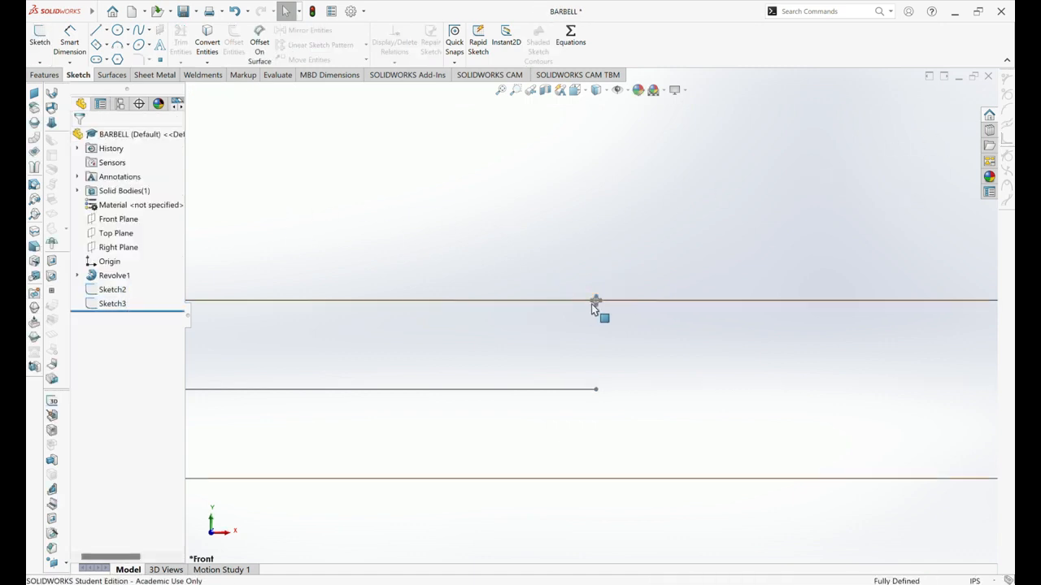
Step: In a new Front Plane sketch, convert the existing square's outline with Convert Entities as one selected chain
click(39, 40)
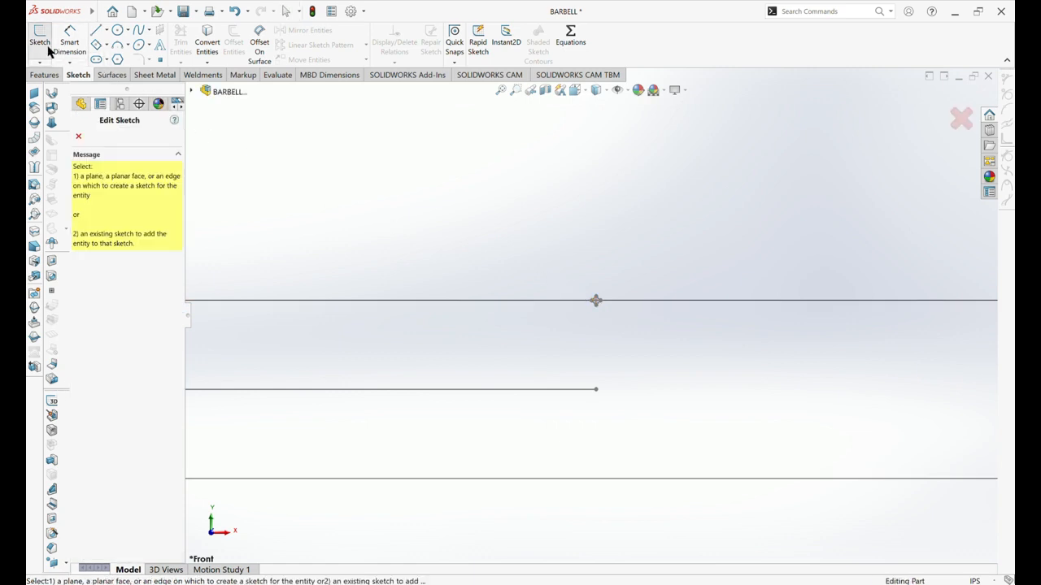
click(194, 92)
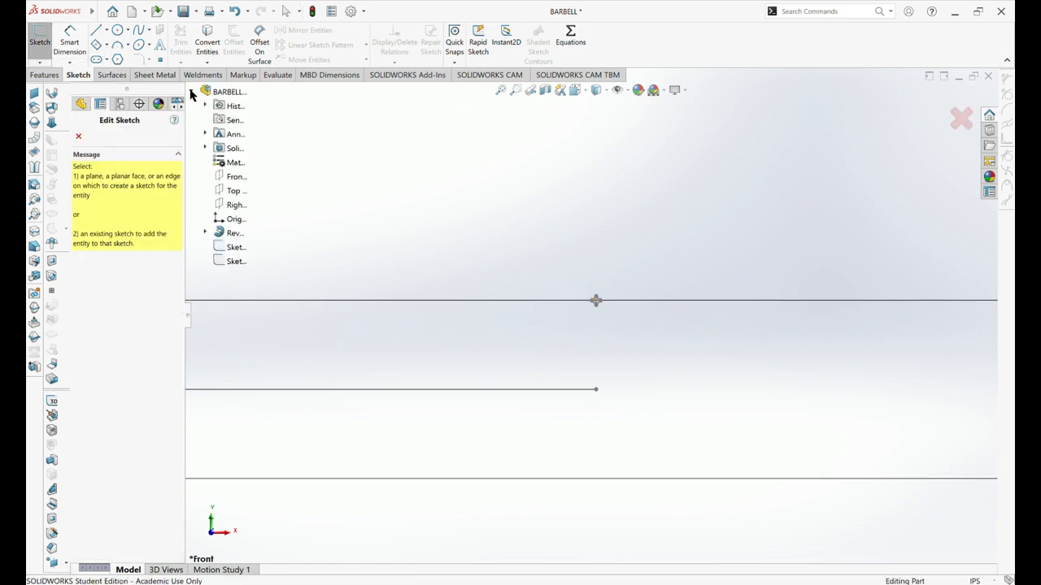
click(225, 176)
scroll(567, 333, down, 10)
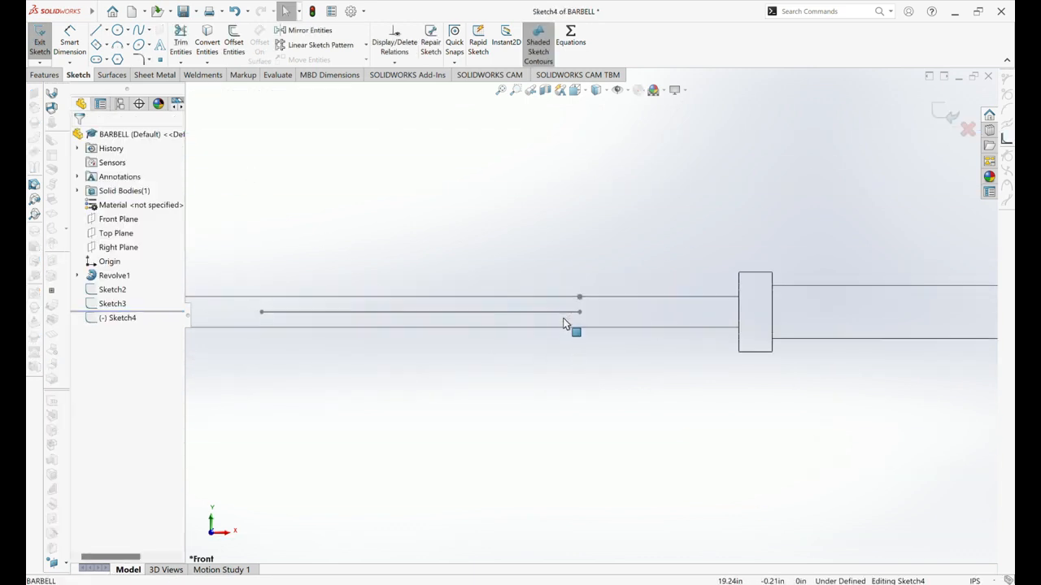
scroll(603, 329, up, 1)
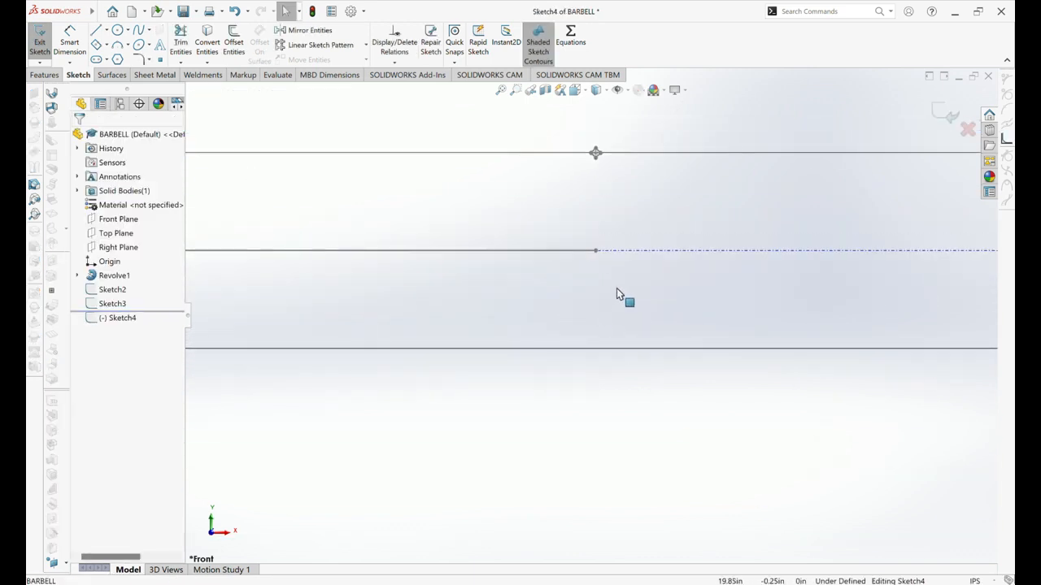
click(595, 154)
click(208, 54)
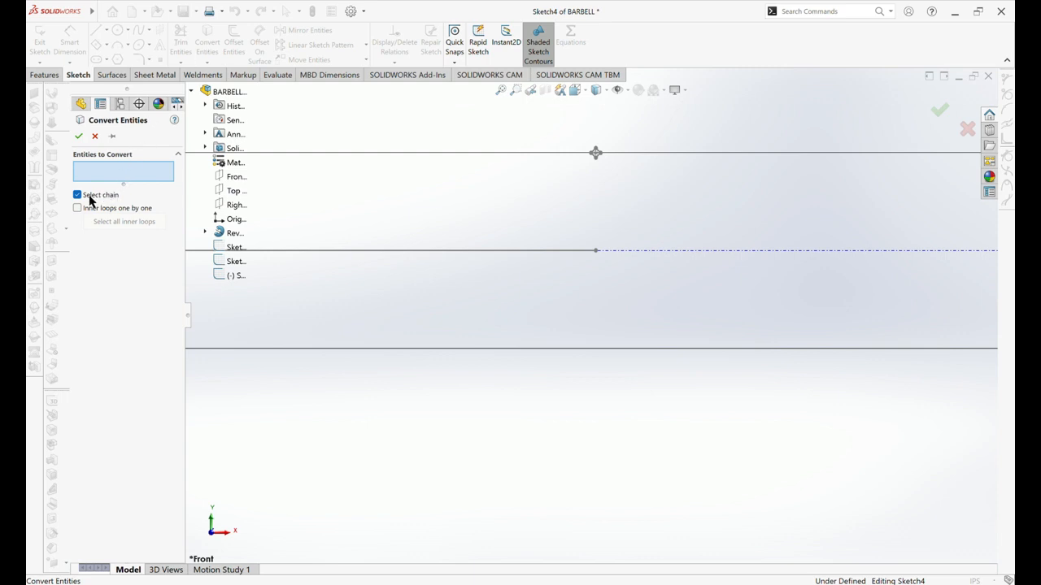
scroll(596, 168, down, 5)
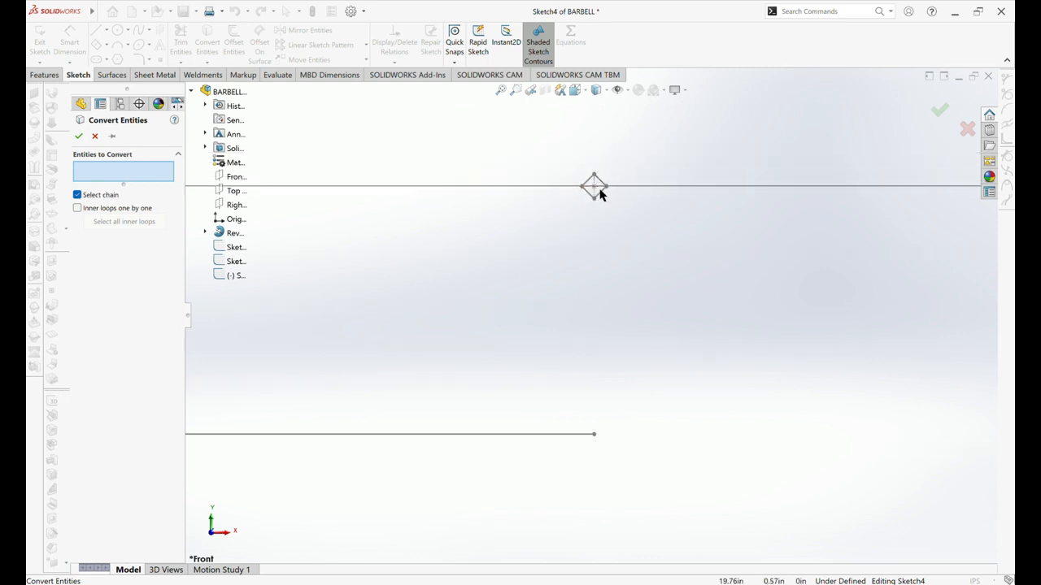
click(606, 187)
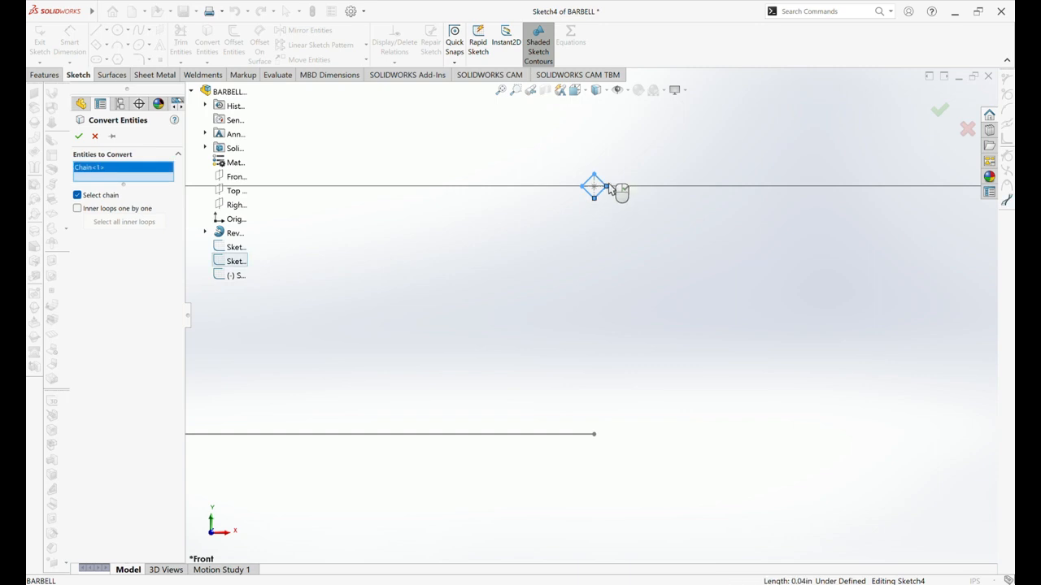
click(939, 114)
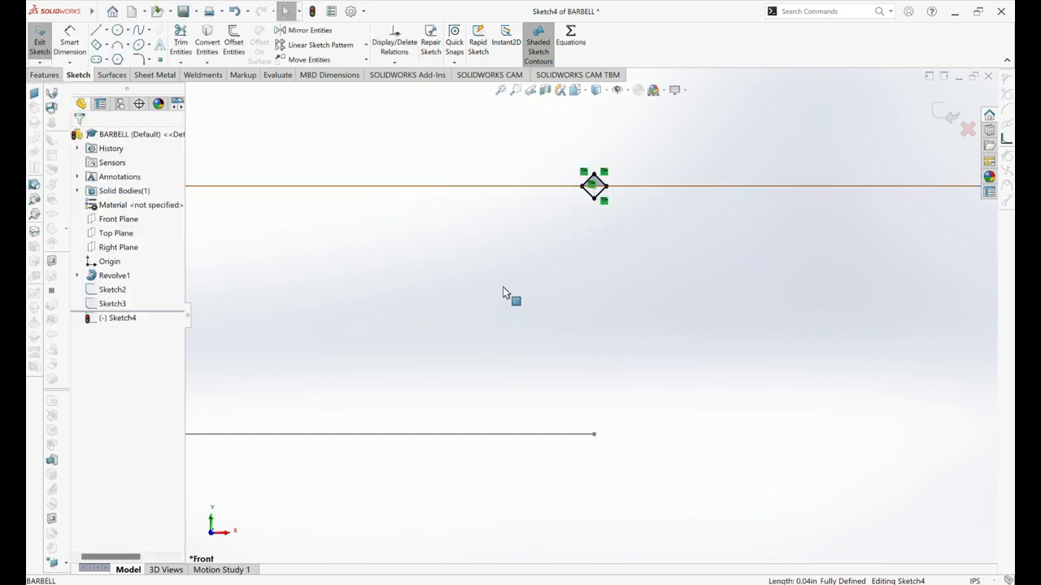
Step: Mirror the converted square's four lines about the Top Plane, with the copy option left off
scroll(579, 336, up, 3)
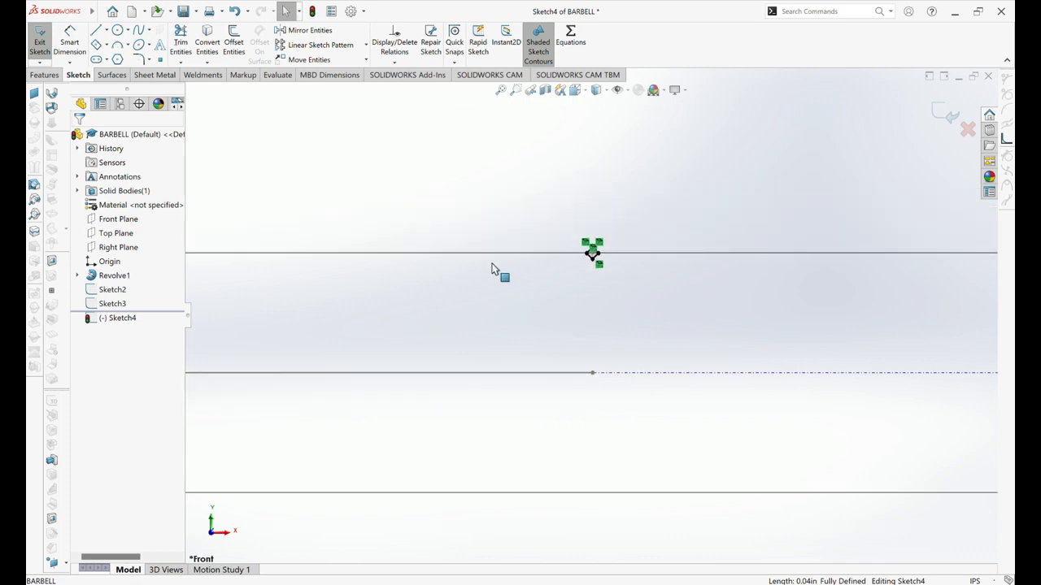
click(313, 30)
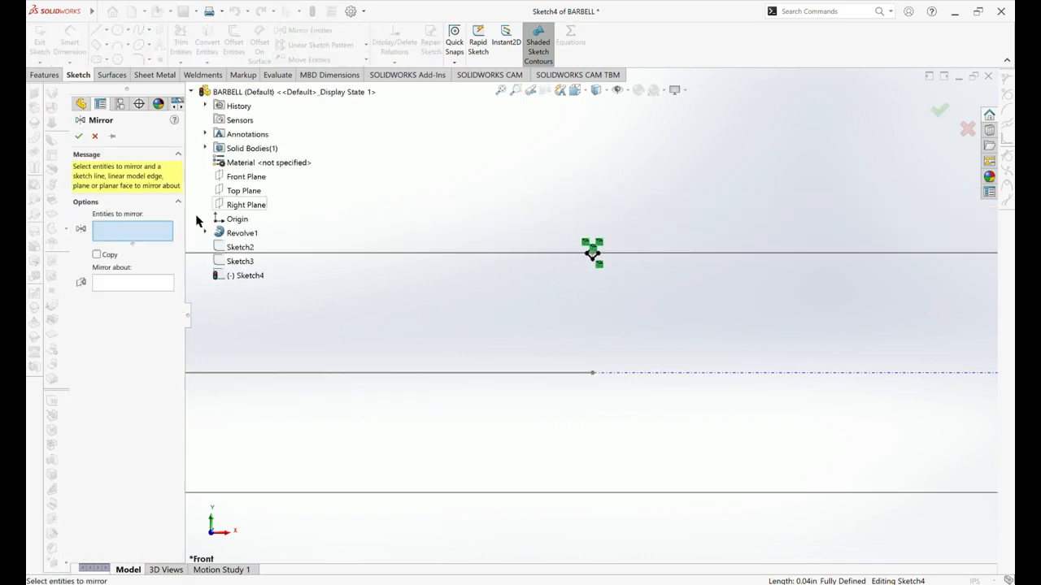
drag(560, 224, 618, 270)
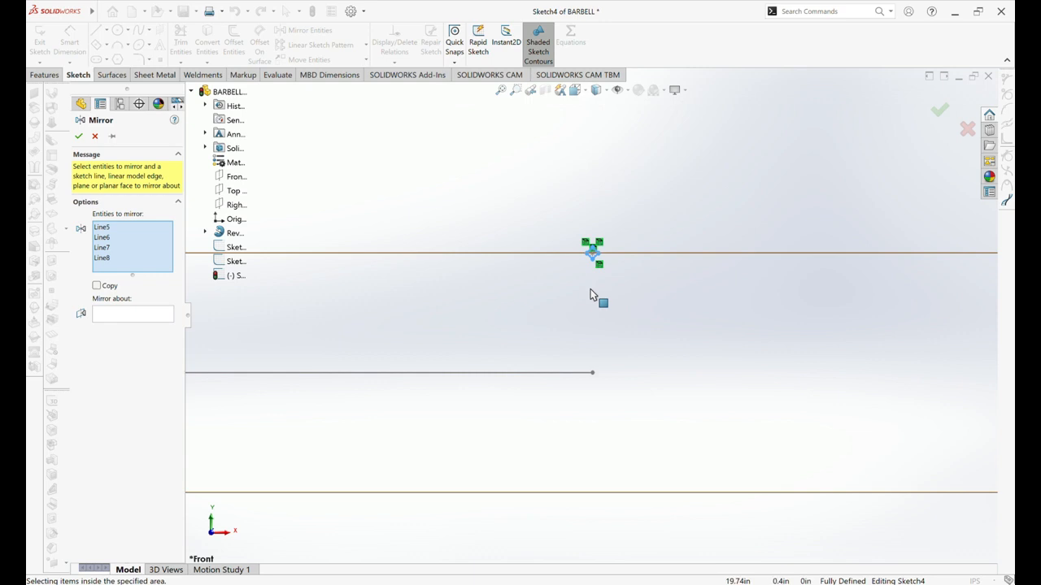
click(140, 315)
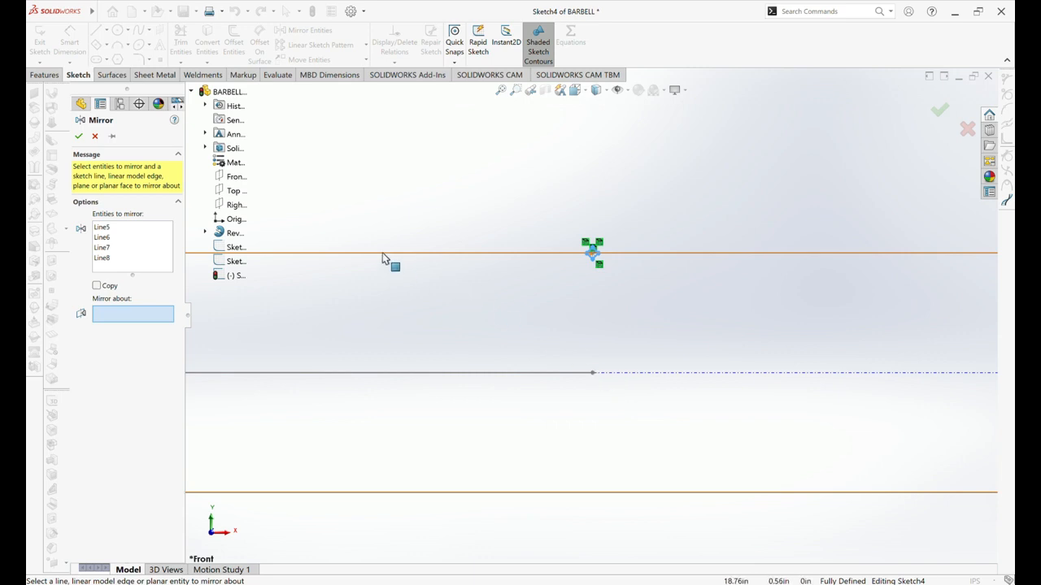
click(243, 191)
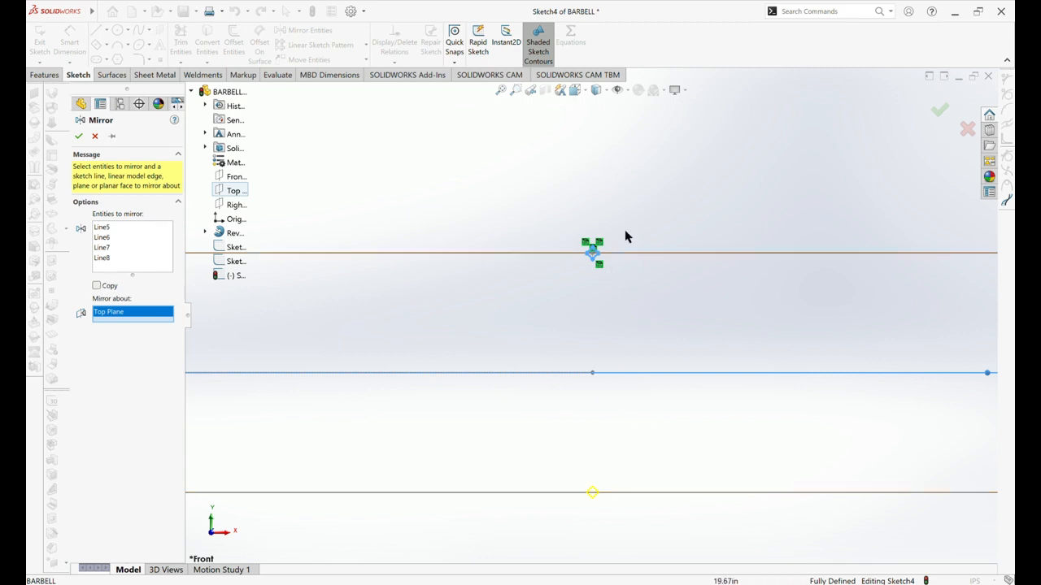
click(939, 115)
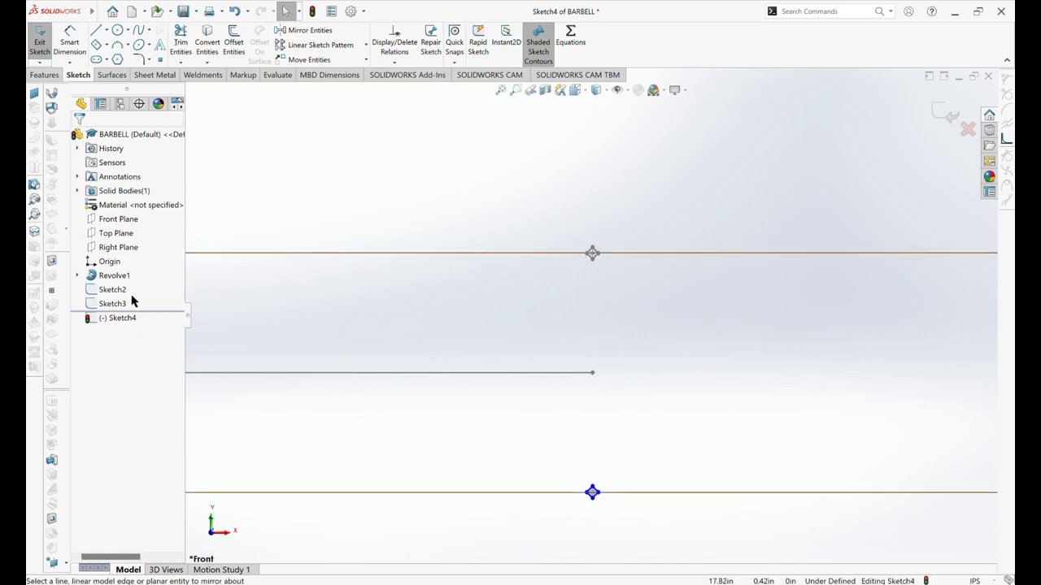
Step: Close the mirrored square's sketch and hide it along with the path sketch and the original square sketch
click(111, 291)
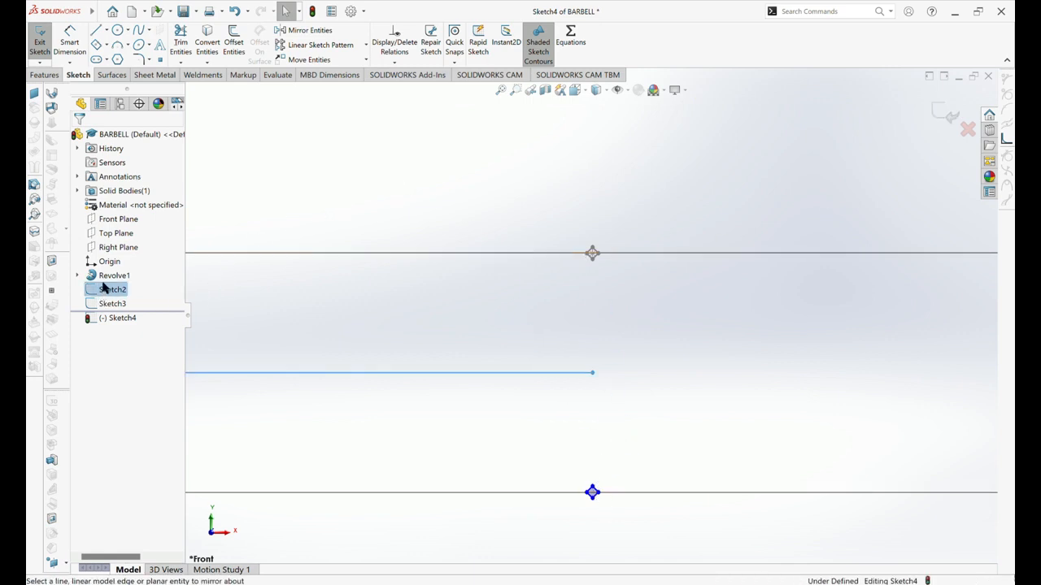
key(Escape)
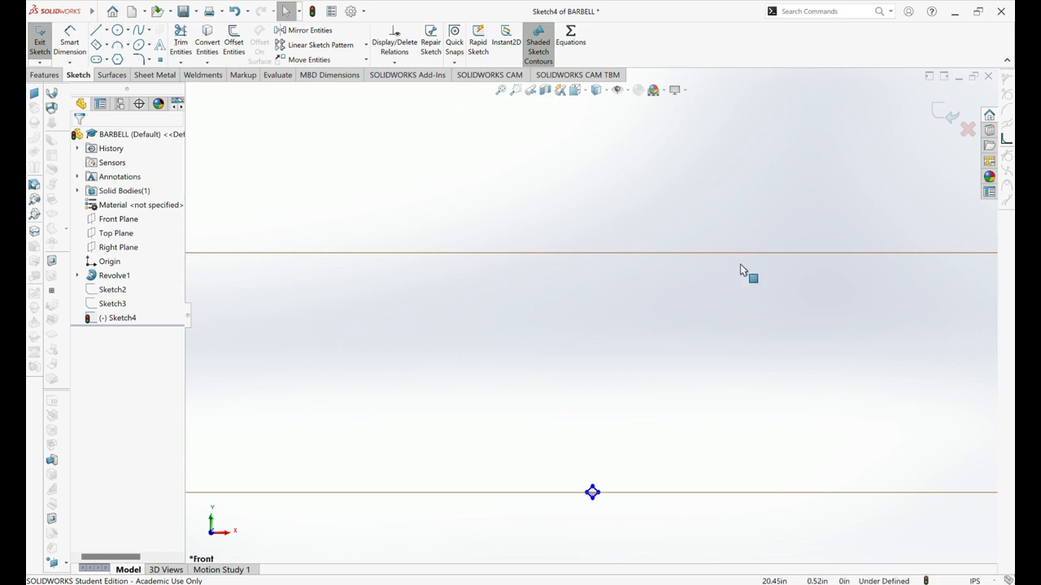
click(947, 122)
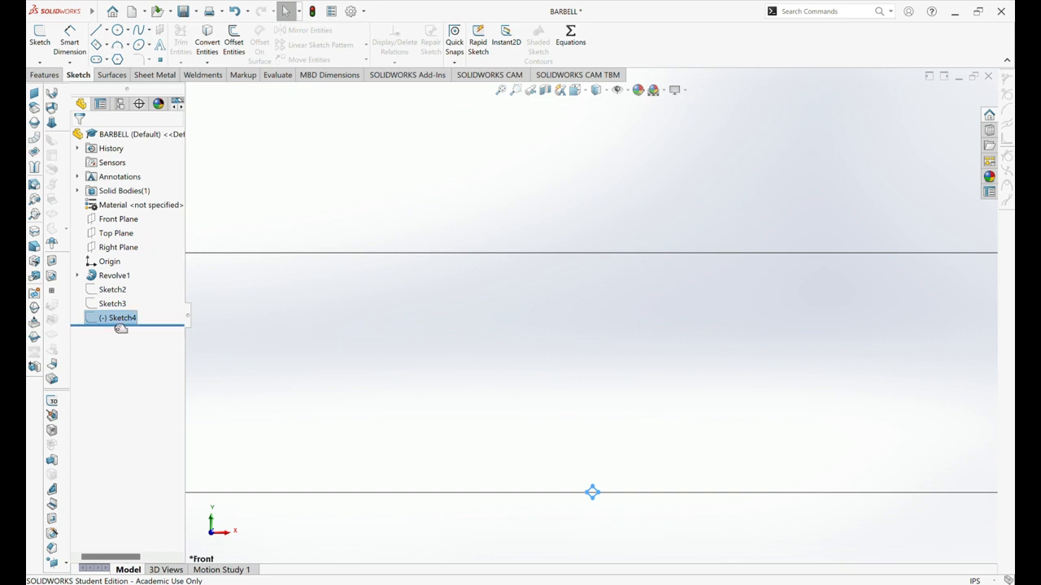
key(ctrl+s)
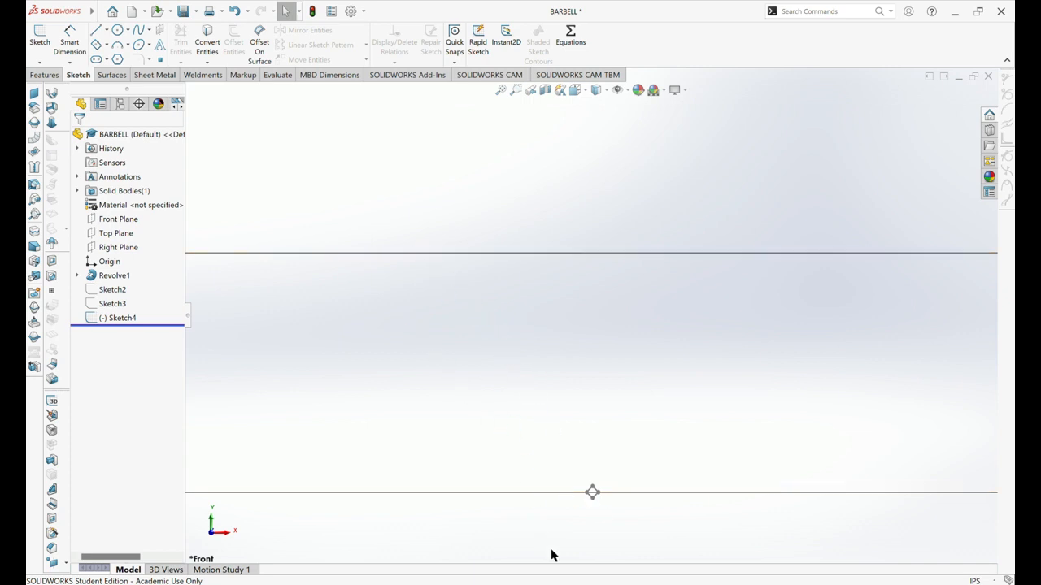
click(101, 323)
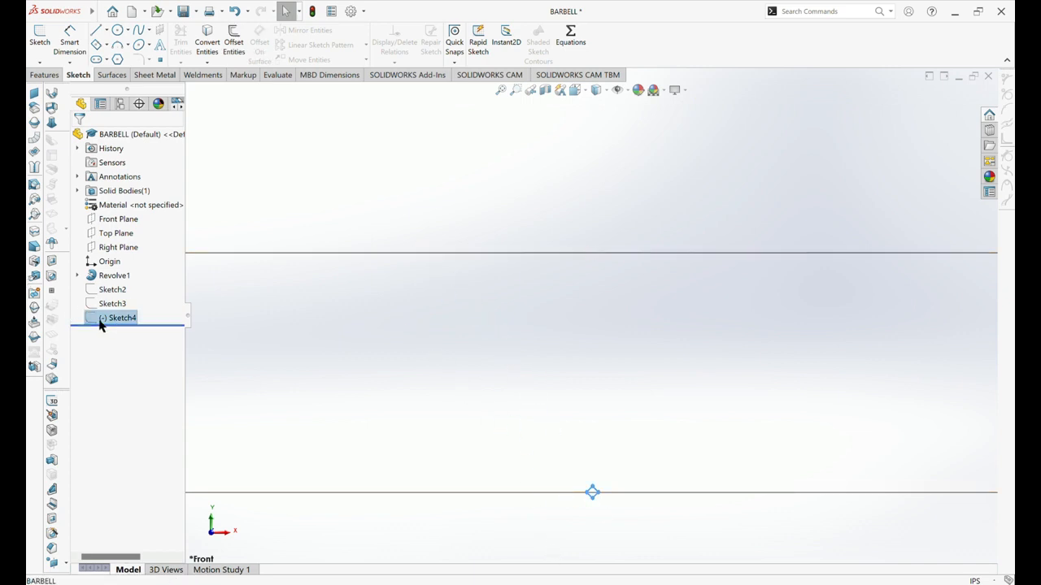
click(110, 309)
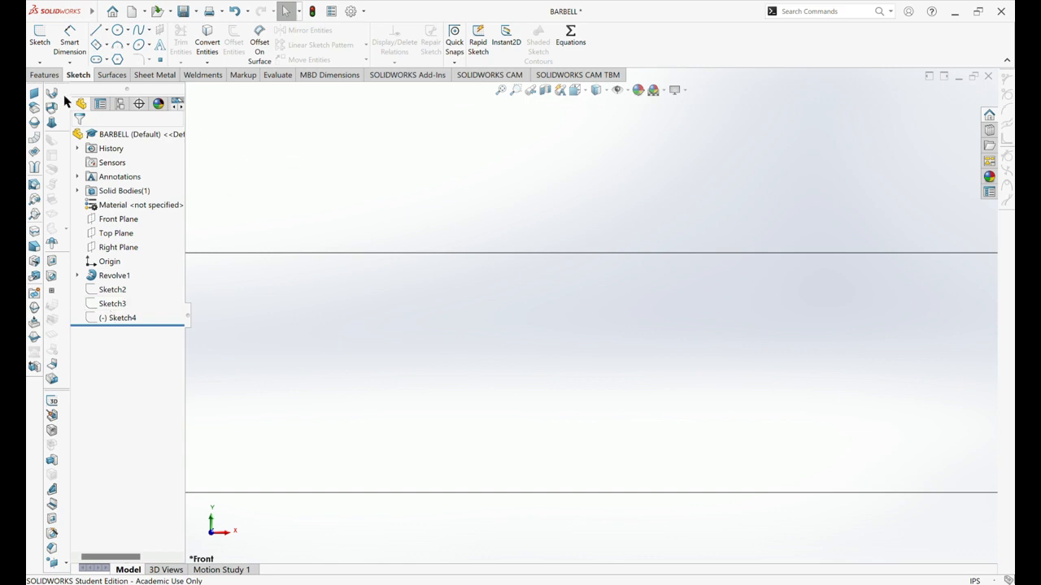
Step: Start a Swept Cut with Sketch3's square as the profile and Sketch2's line as the path
click(45, 75)
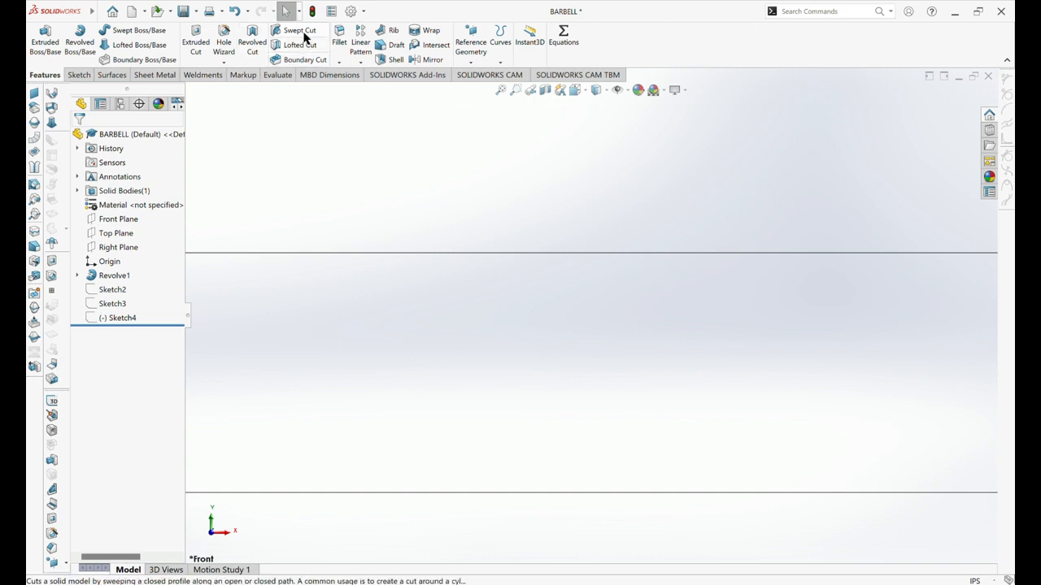
click(305, 34)
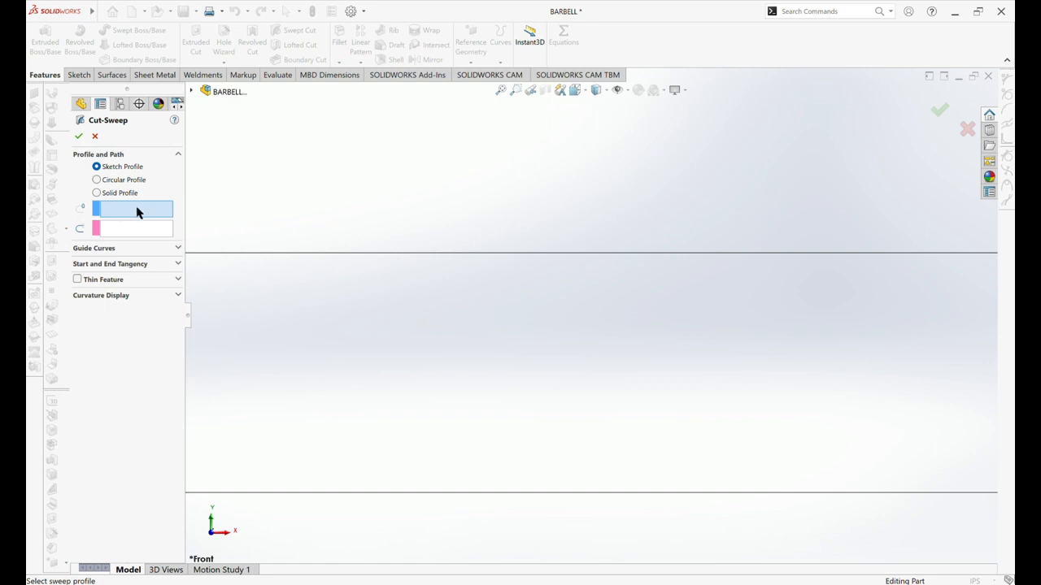
click(190, 92)
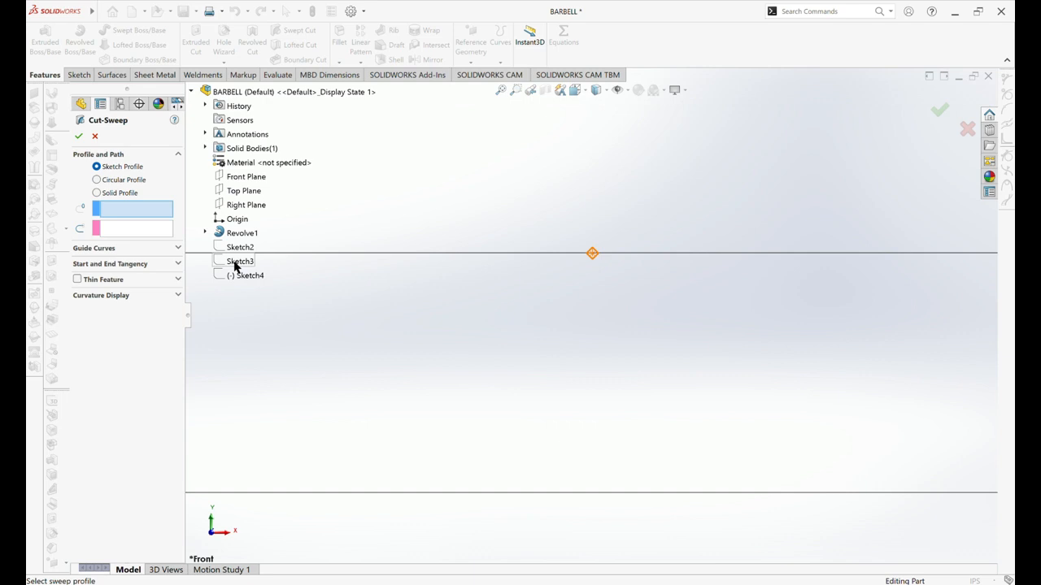
click(239, 261)
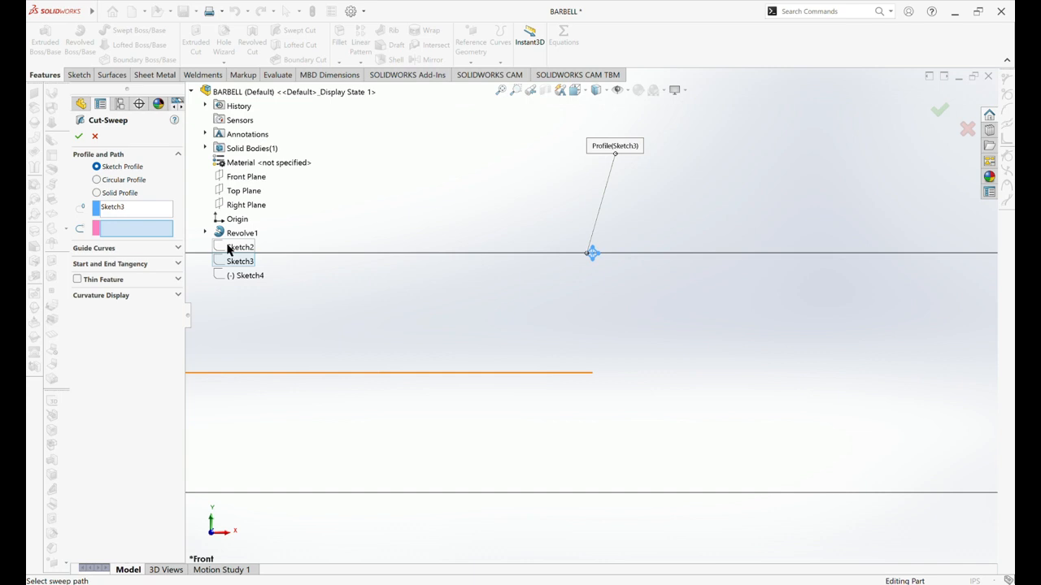
click(229, 251)
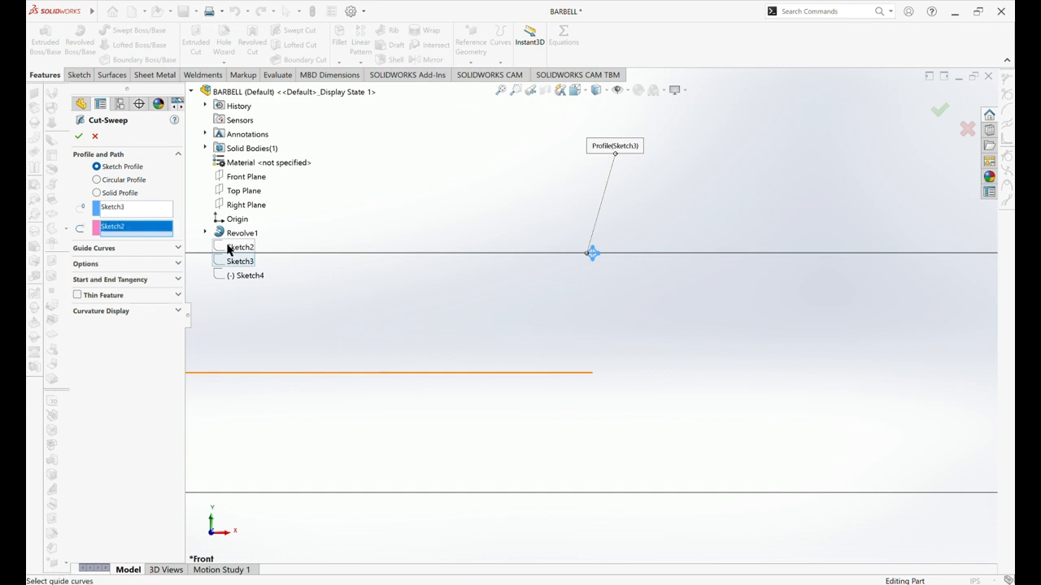
Step: Complete the swept cut with Keep Normal Constant orientation and a specified twist of 3 revolutions
click(178, 265)
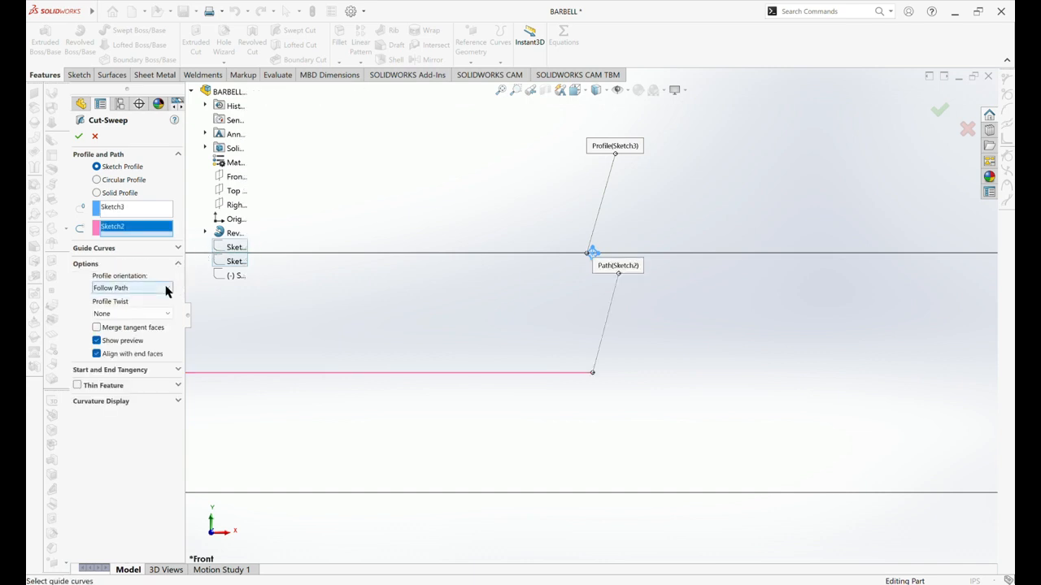
click(160, 316)
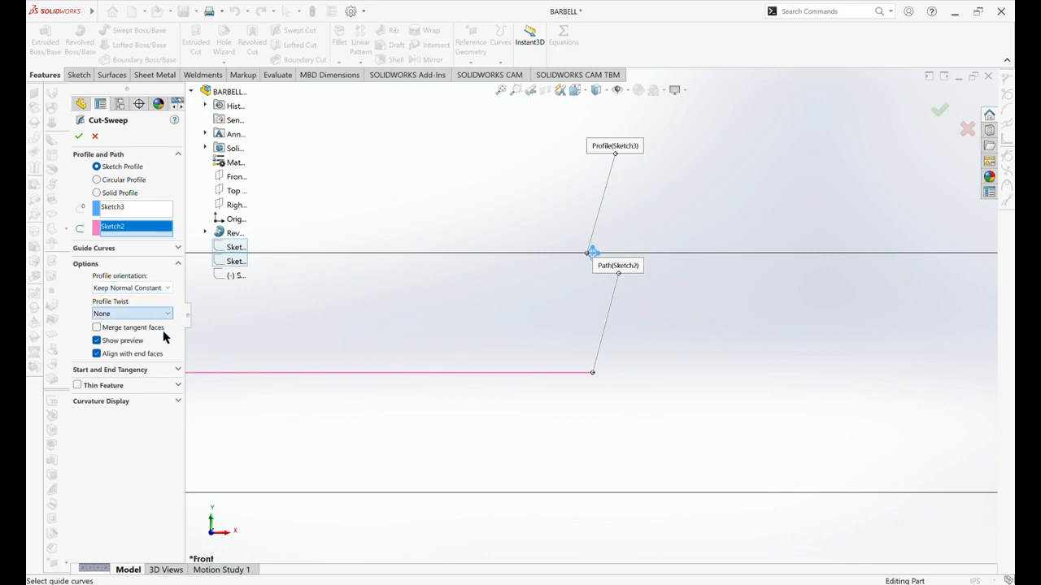
click(162, 338)
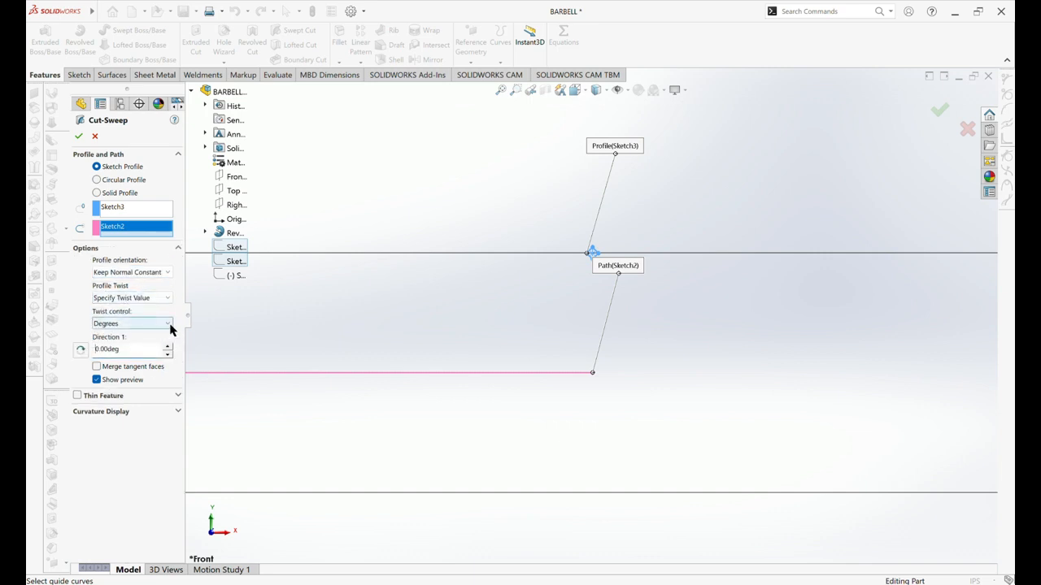
click(155, 356)
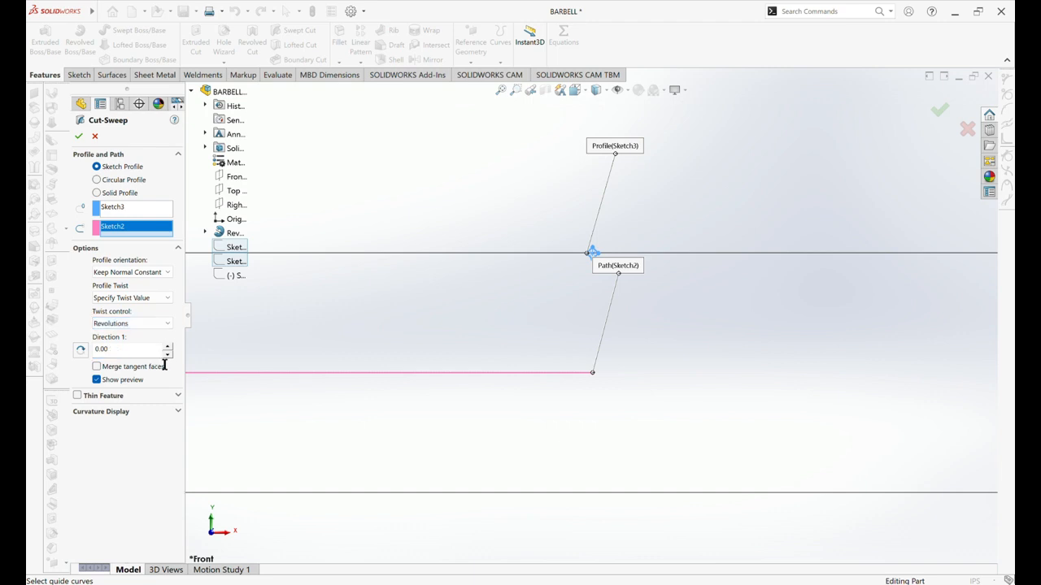
double_click(96, 354)
text(3)
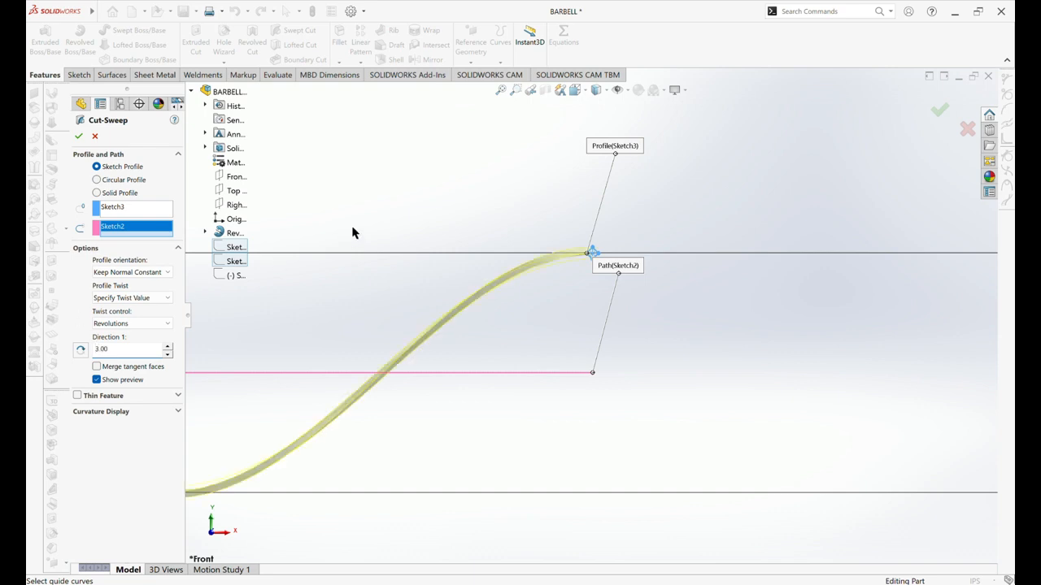
scroll(352, 234, up, 10)
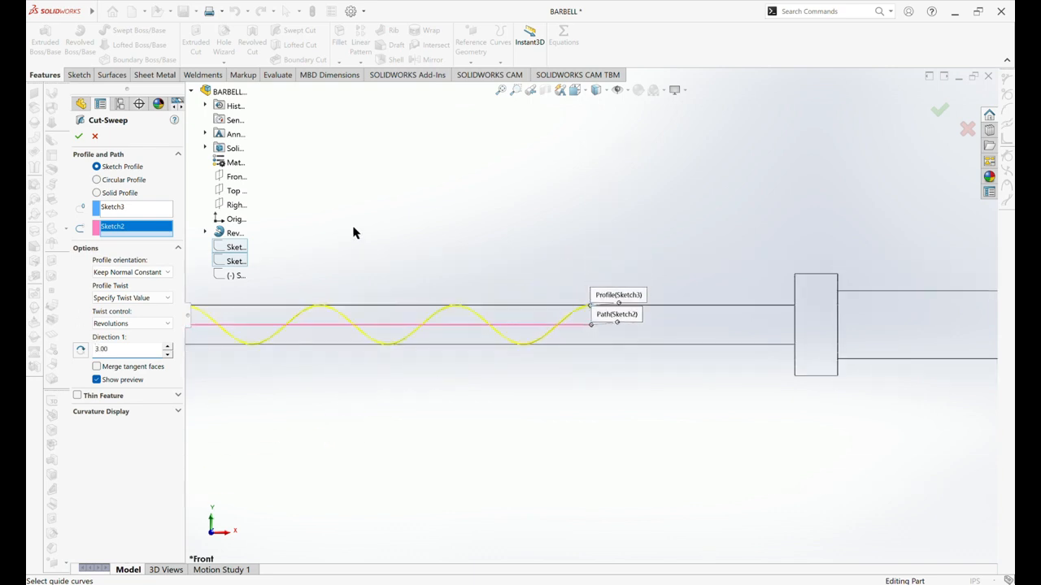
scroll(353, 231, up, 4)
scroll(353, 231, down, 2)
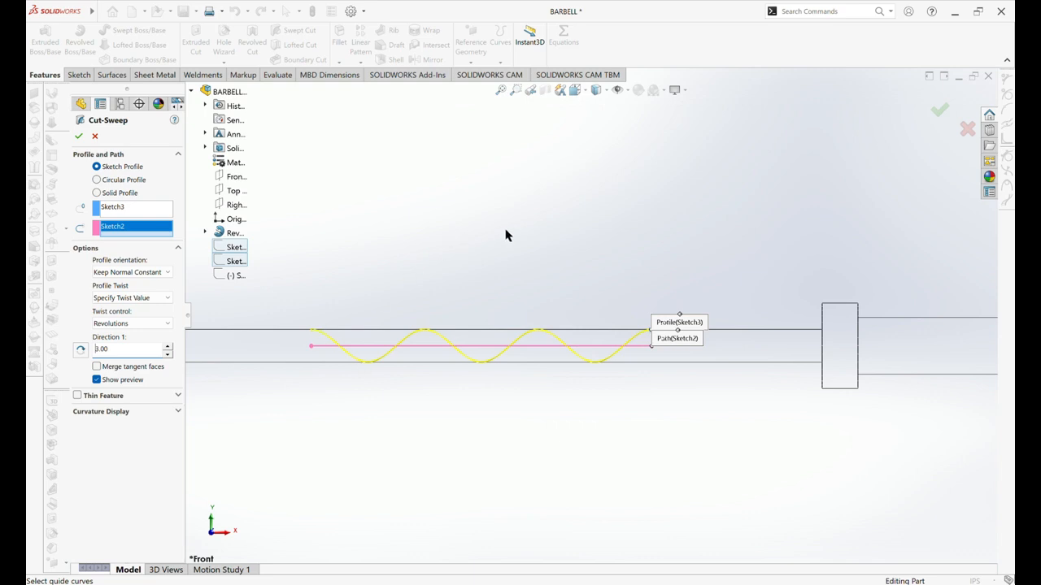
click(941, 111)
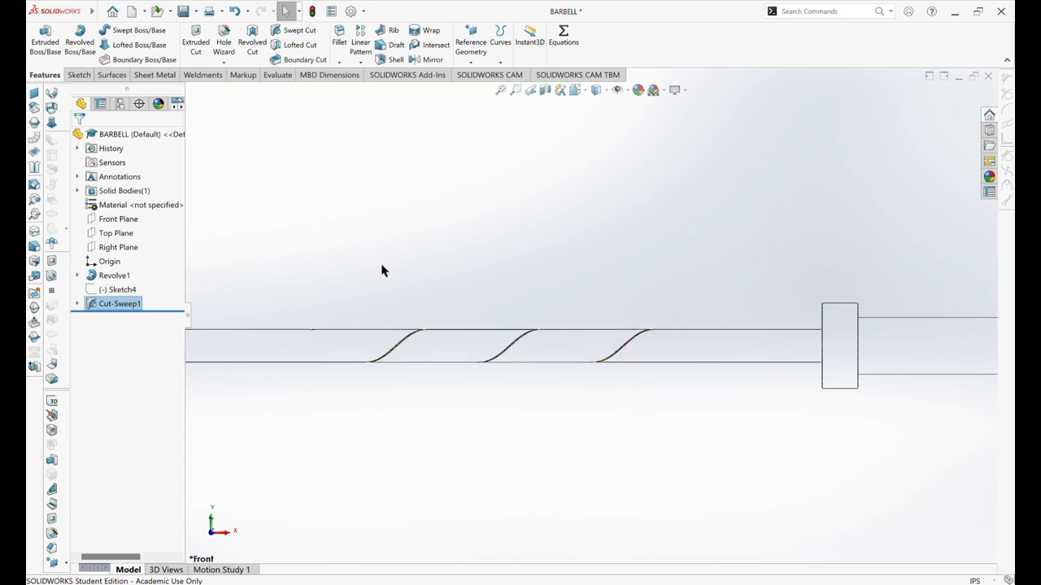
Step: Circular-pattern the swept cut around the collar's circular edge with 8 equally spaced instances over 360 degrees
click(364, 94)
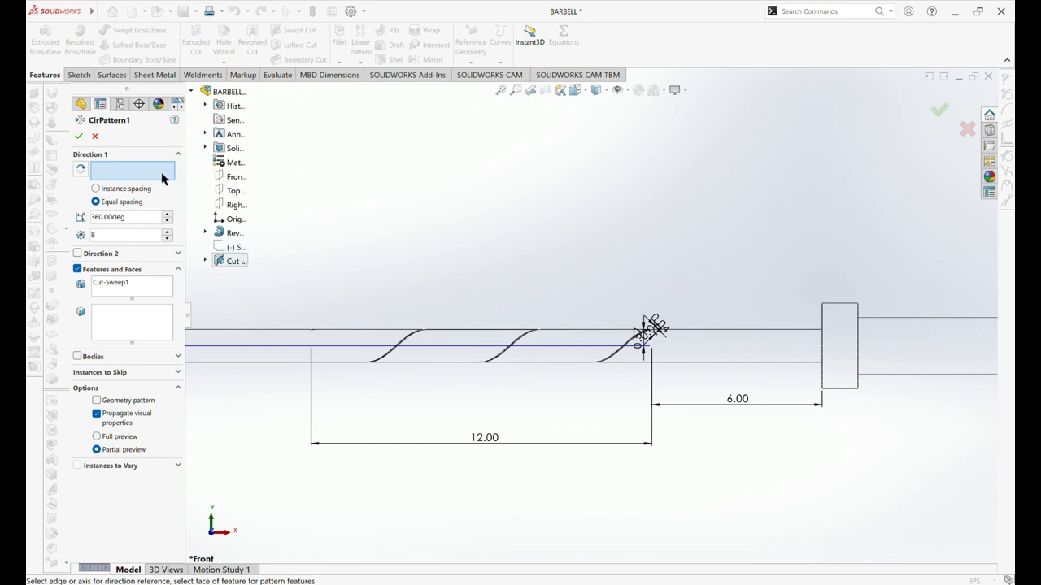
middle_drag(683, 255, 730, 268)
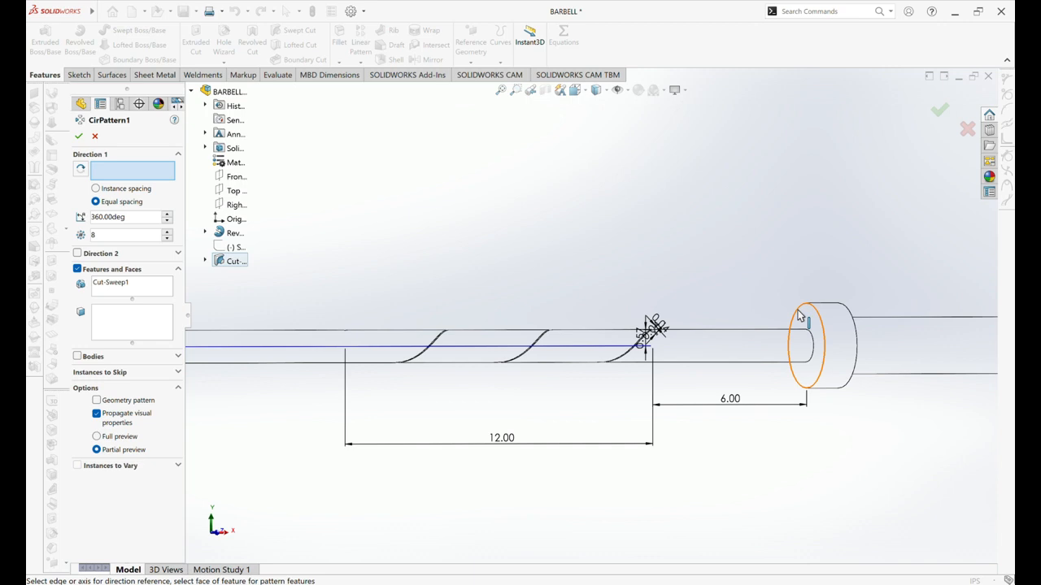
click(799, 316)
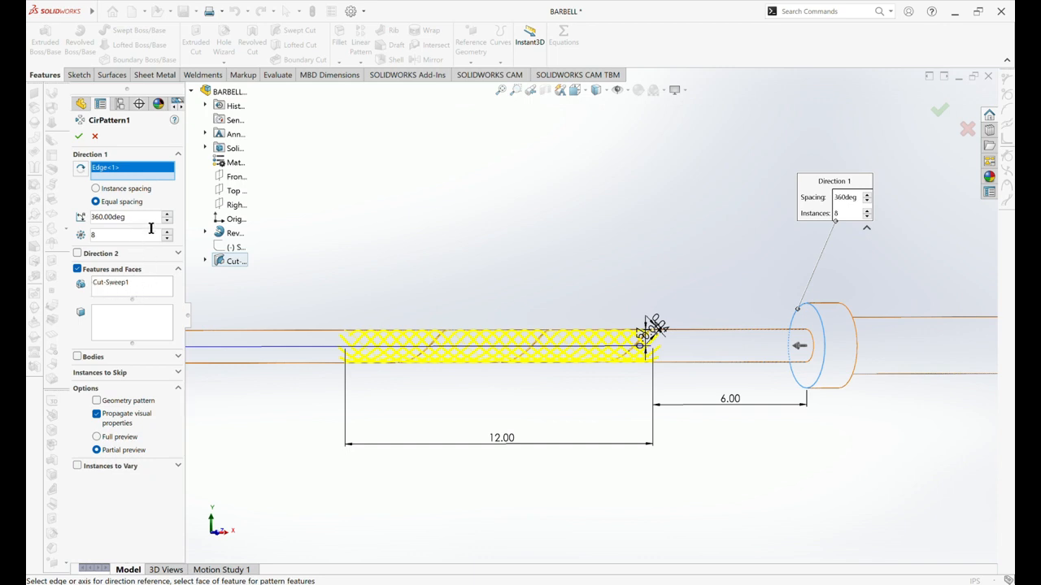
click(79, 136)
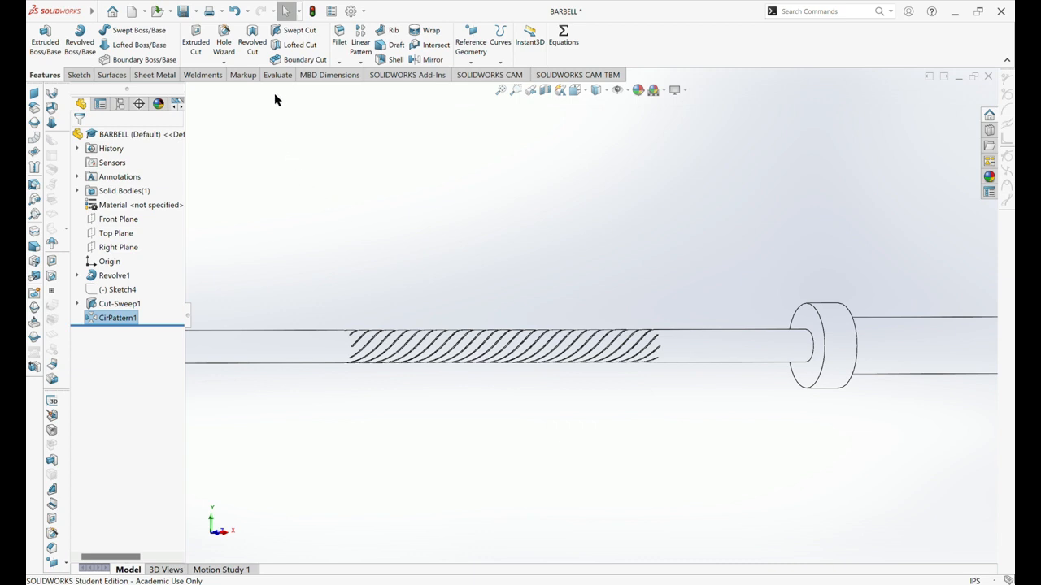
Step: Start a second Swept Cut using Sketch4's mirrored square as the profile and Sketch2's line as the path
click(292, 30)
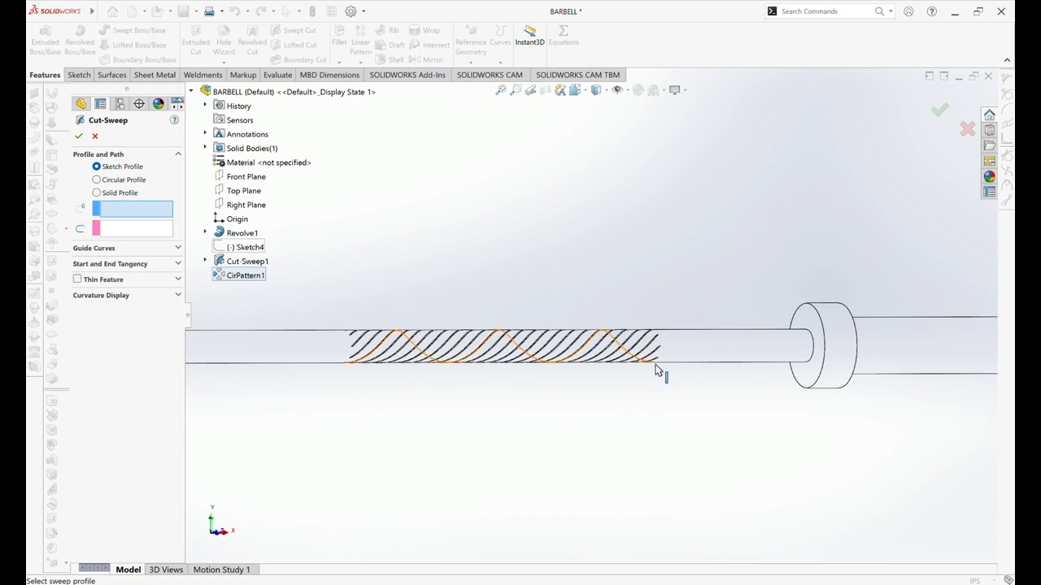
click(248, 248)
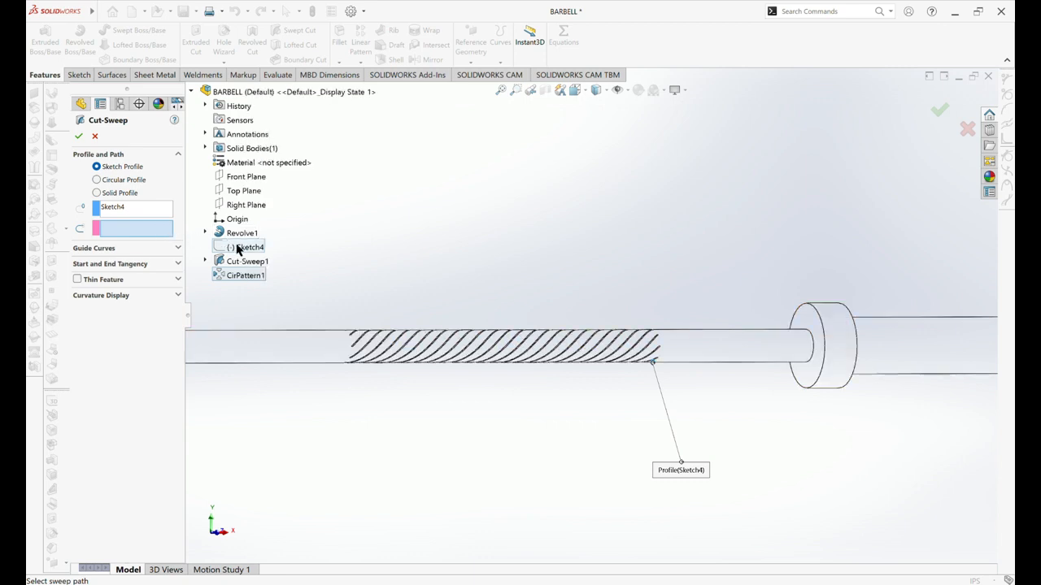
click(204, 261)
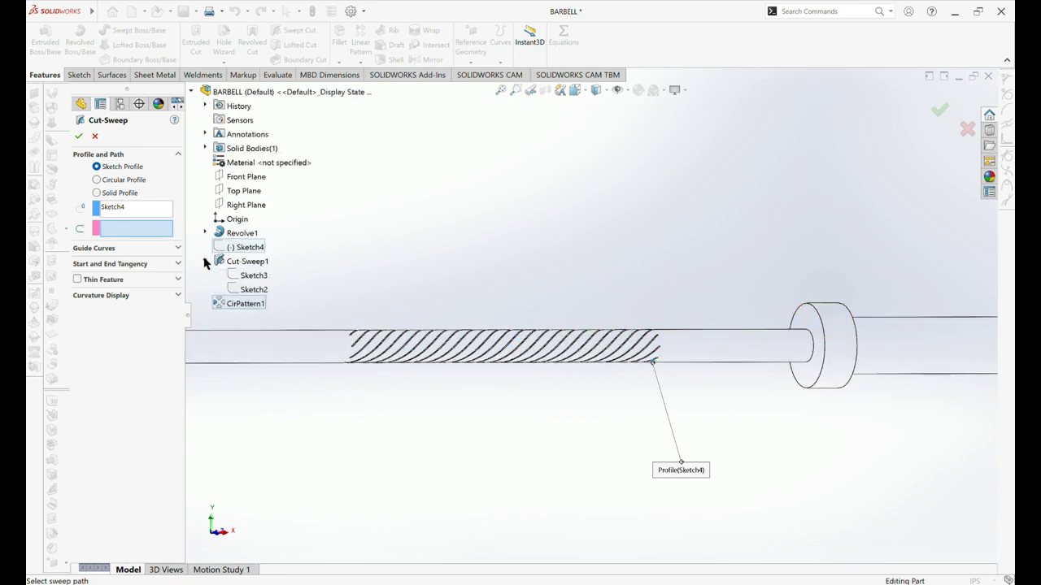
click(245, 292)
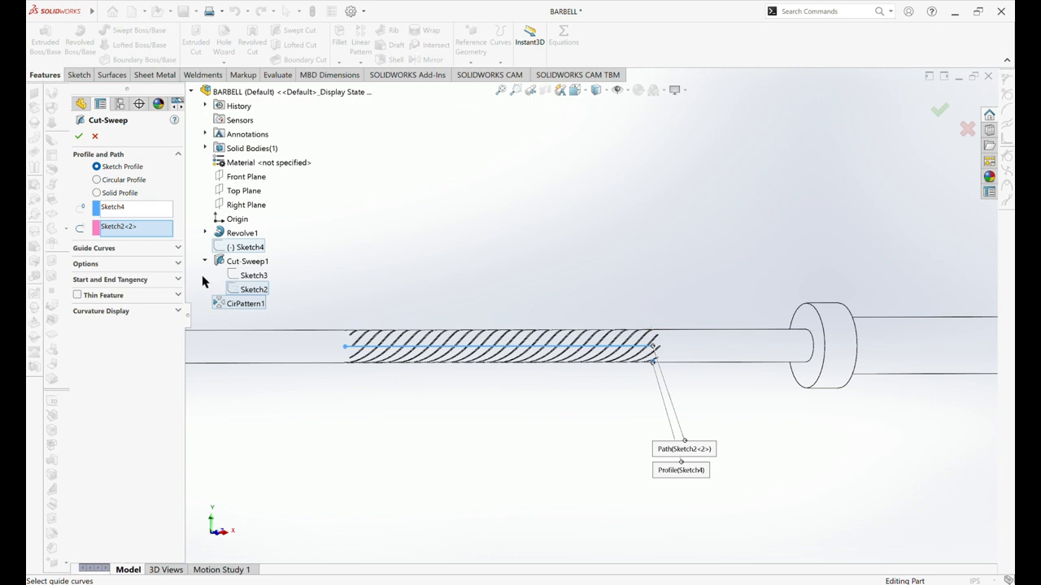
Step: Complete the second swept cut with Keep Normal Constant orientation and a specified twist of 3 revolutions in the reversed direction
click(177, 265)
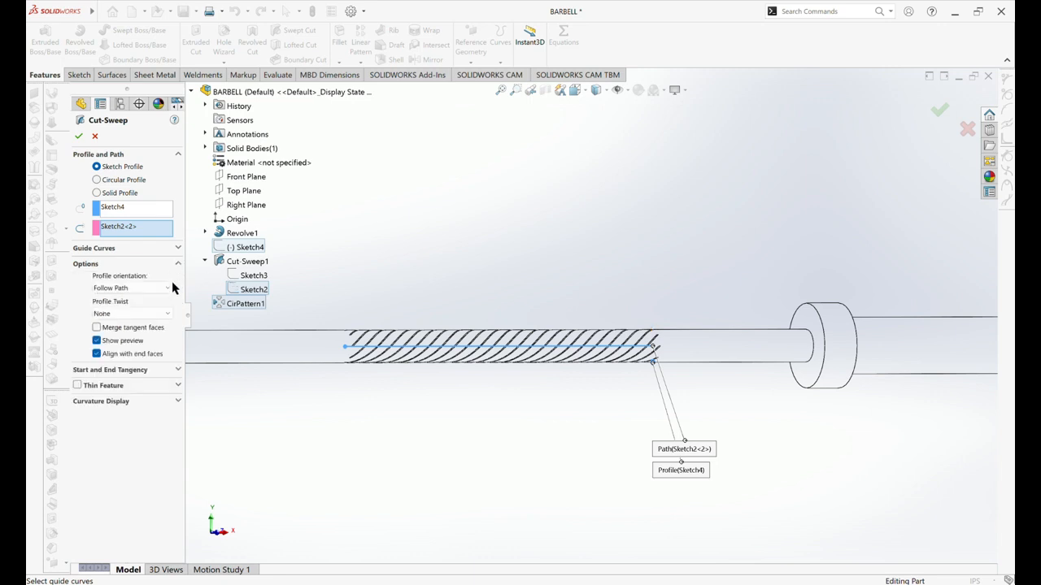
click(163, 288)
click(158, 314)
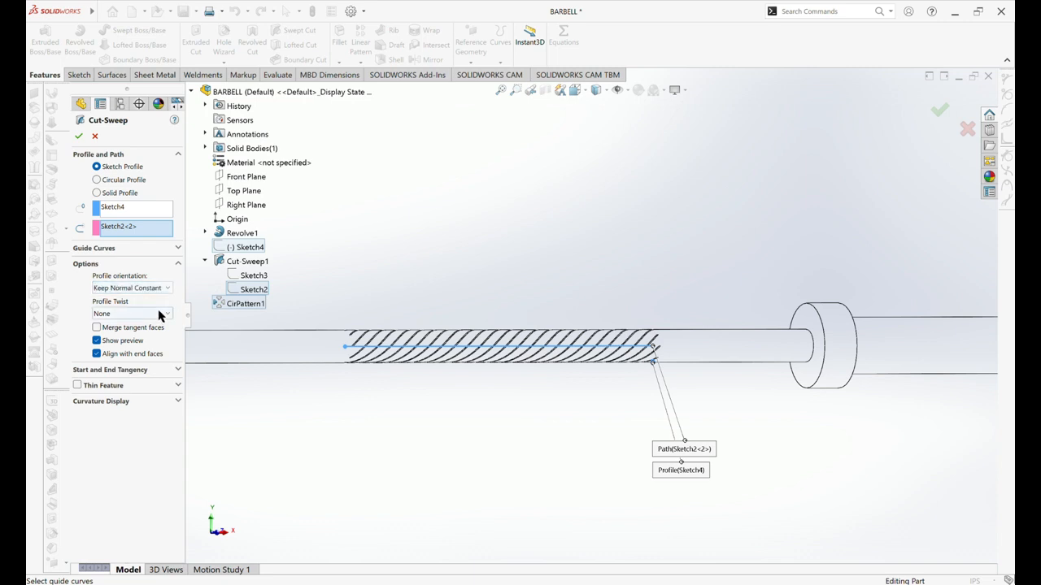
click(169, 317)
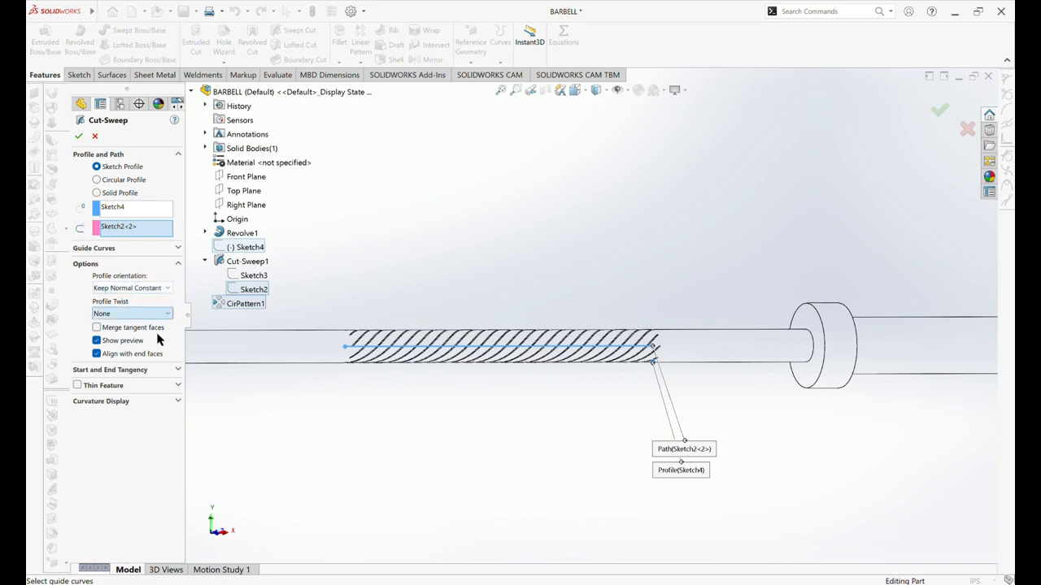
click(156, 333)
click(161, 325)
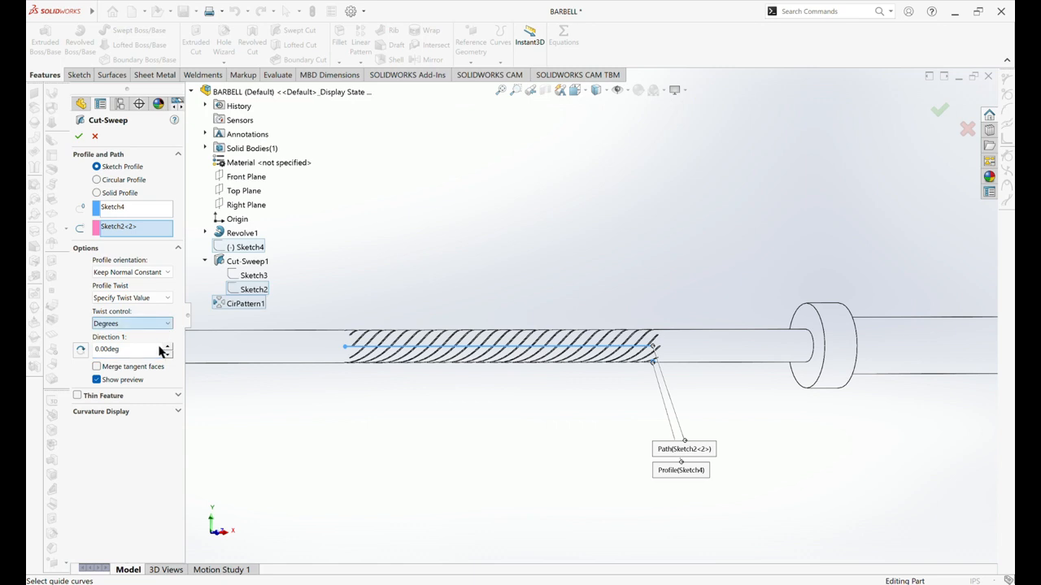
click(157, 360)
drag(143, 356, 101, 357)
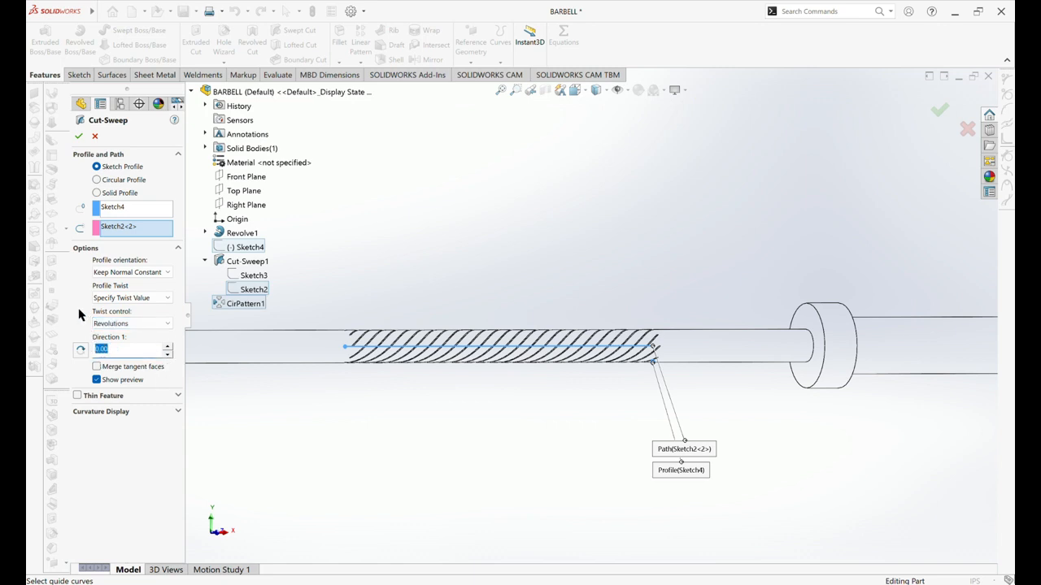
text(3)
click(80, 351)
click(79, 138)
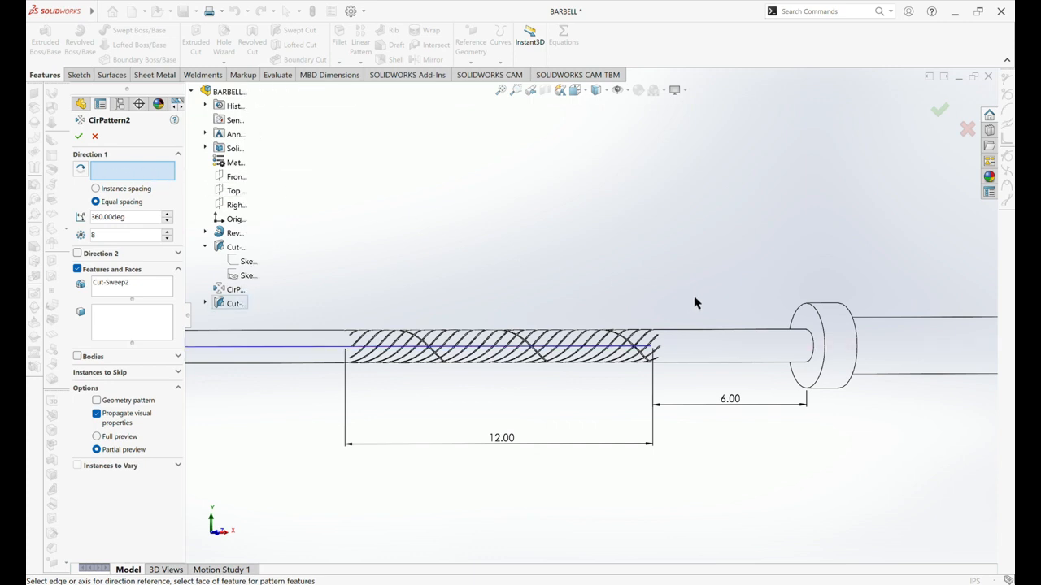
Step: Circular-pattern the second swept cut around the collar's circular edge with 8 equally spaced instances over 360 degrees
click(804, 306)
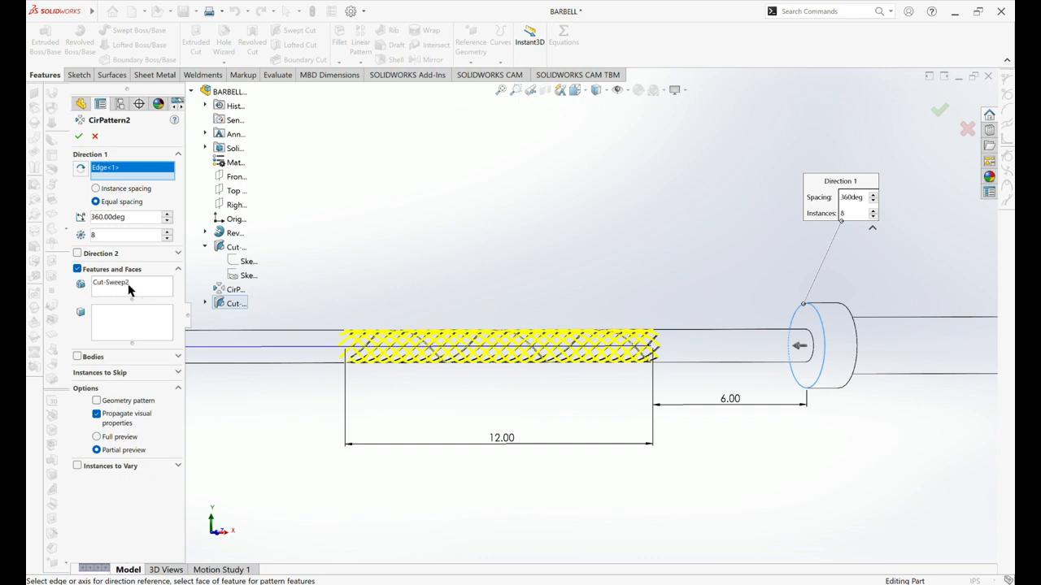
click(78, 136)
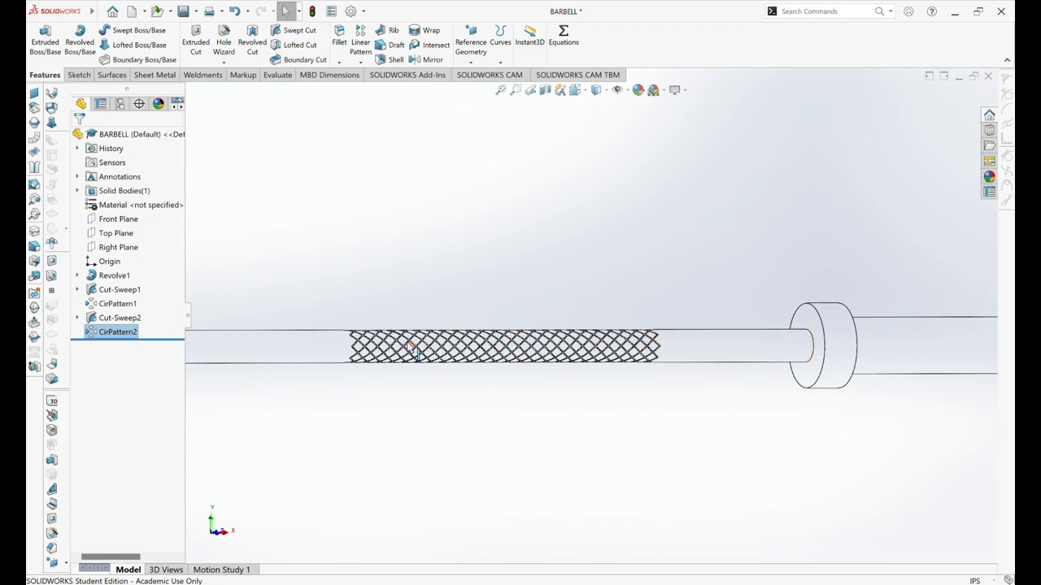
Step: Mirror the barbell's revolve, both swept cuts and both circular patterns about the Right Plane
key(f)
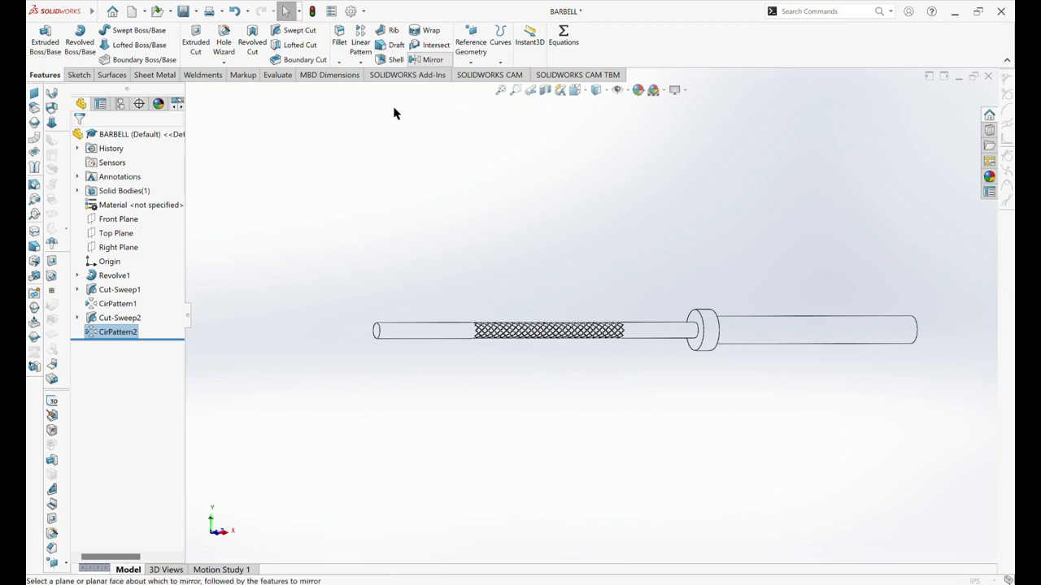
click(435, 62)
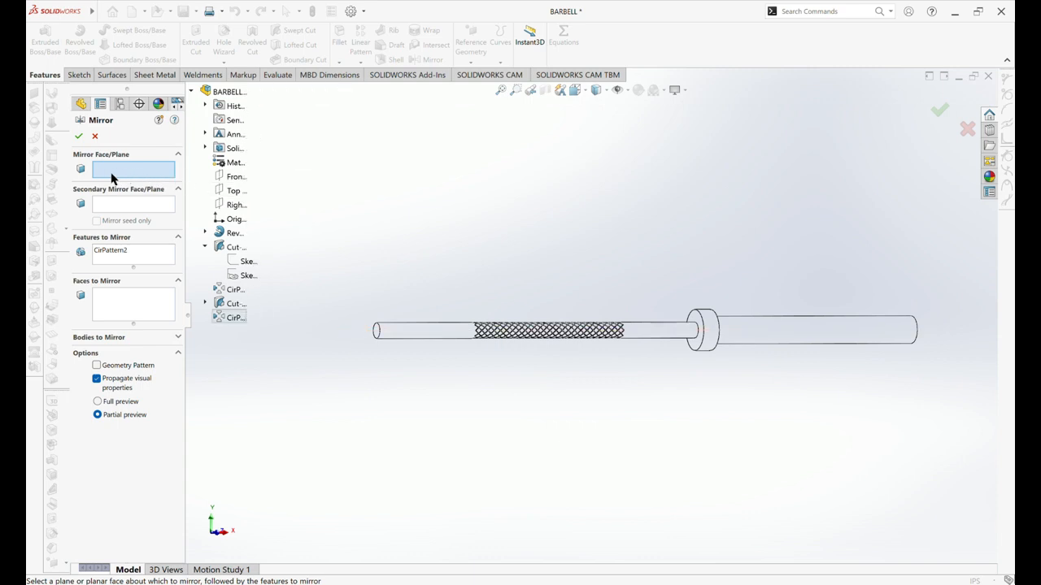
click(238, 208)
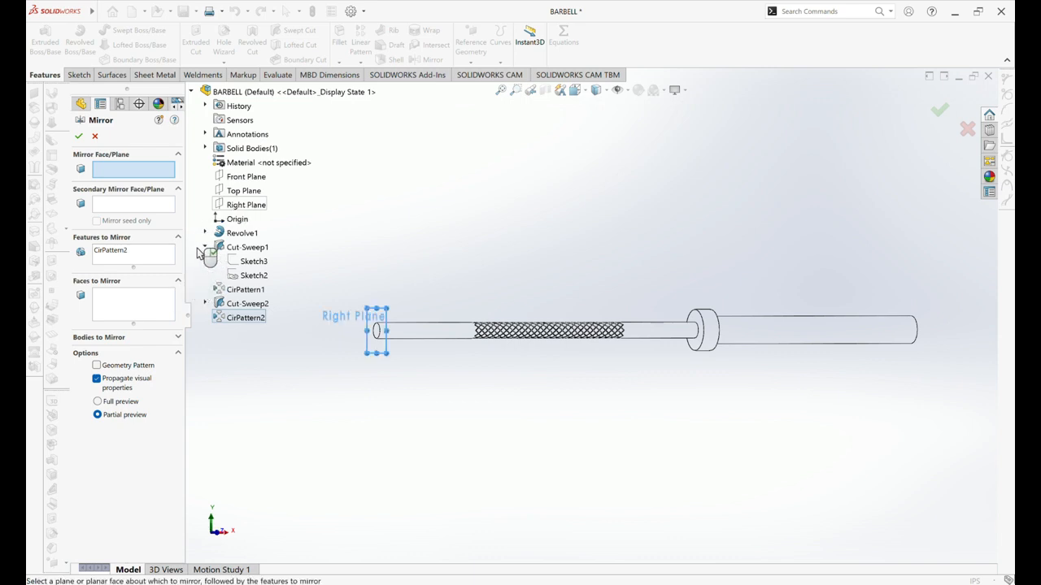
click(144, 256)
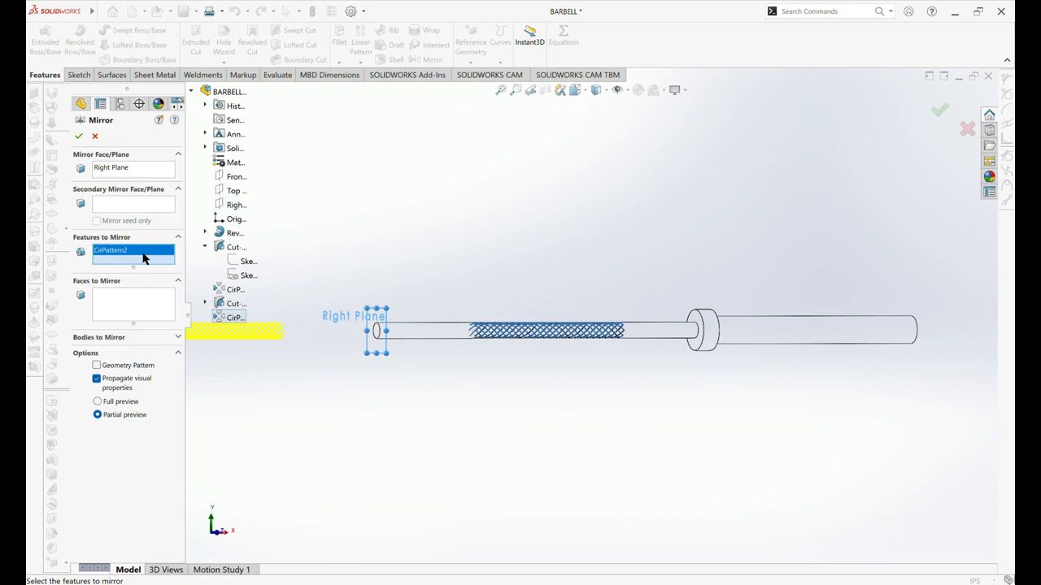
key(Delete)
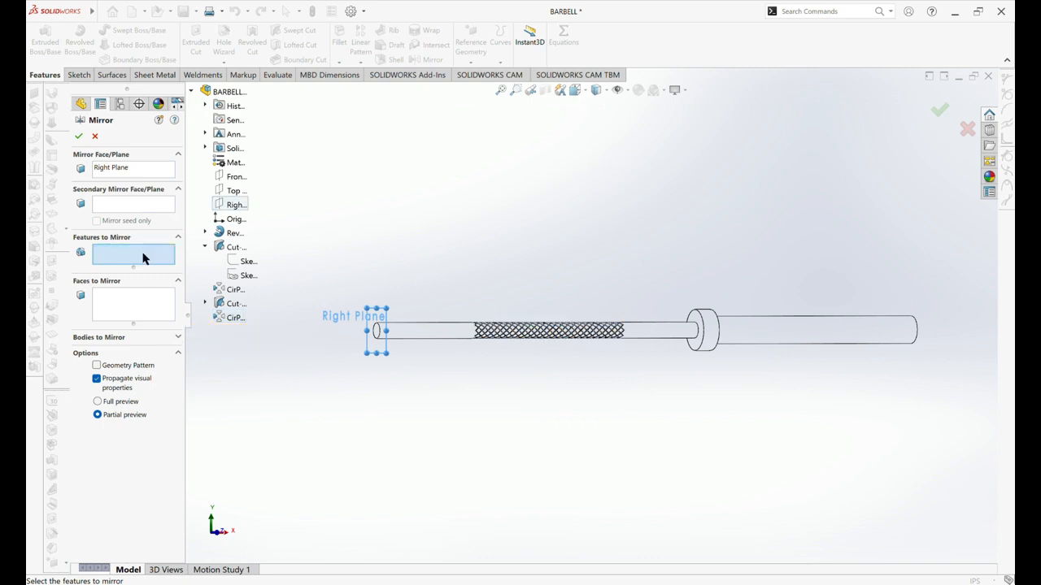
click(203, 247)
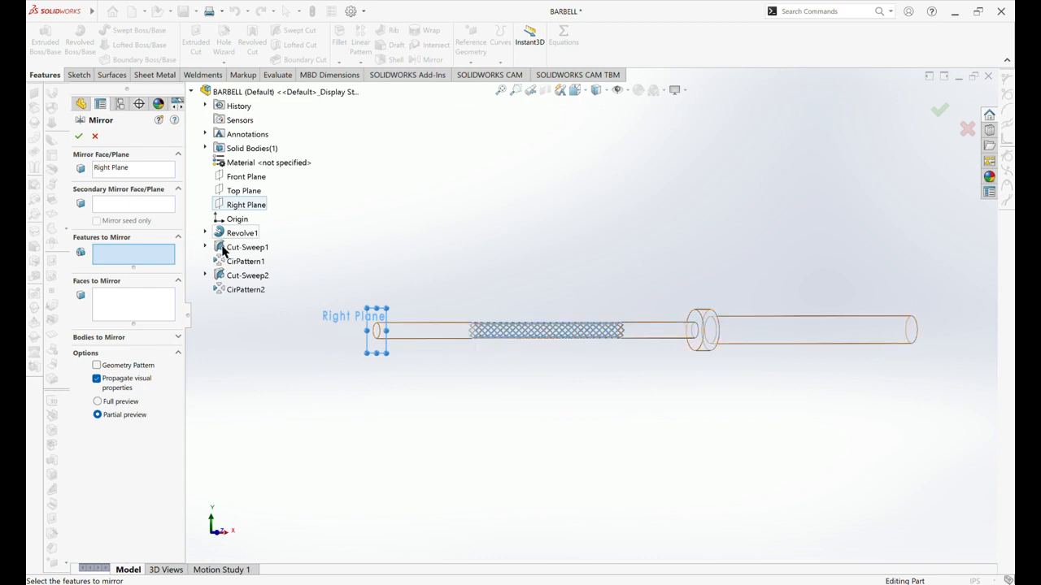
click(221, 247)
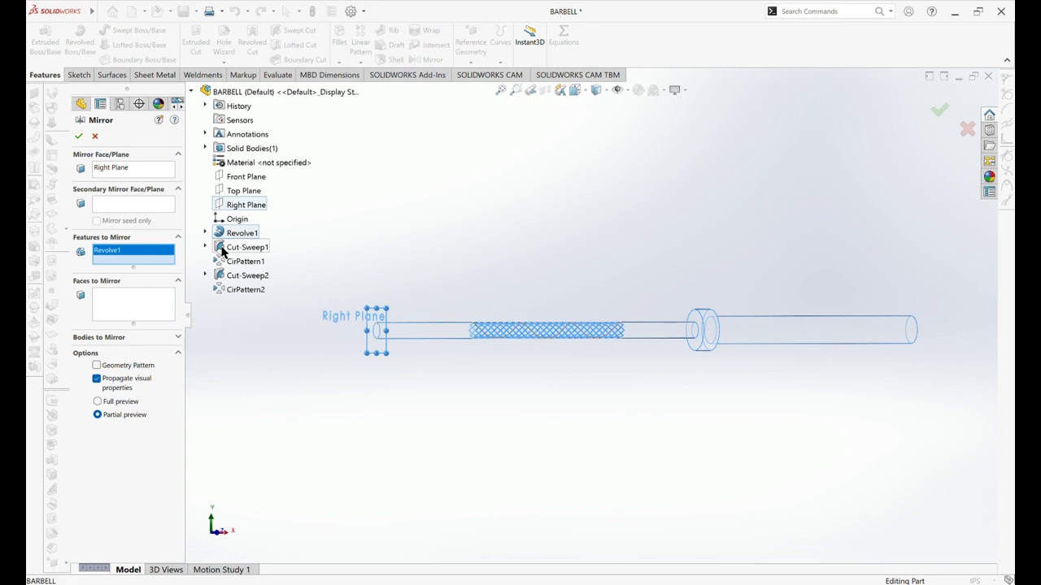
click(223, 250)
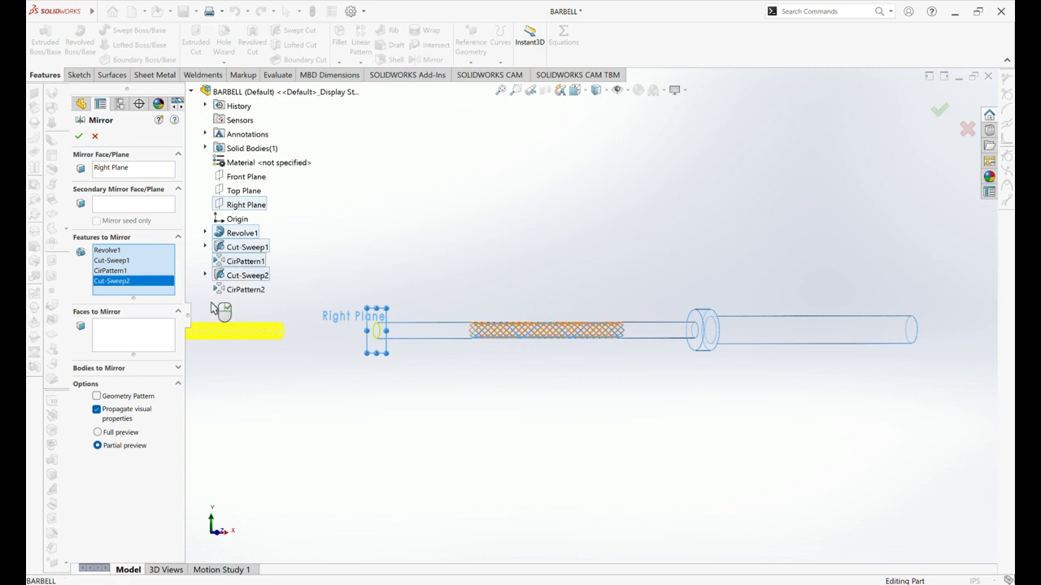
click(248, 290)
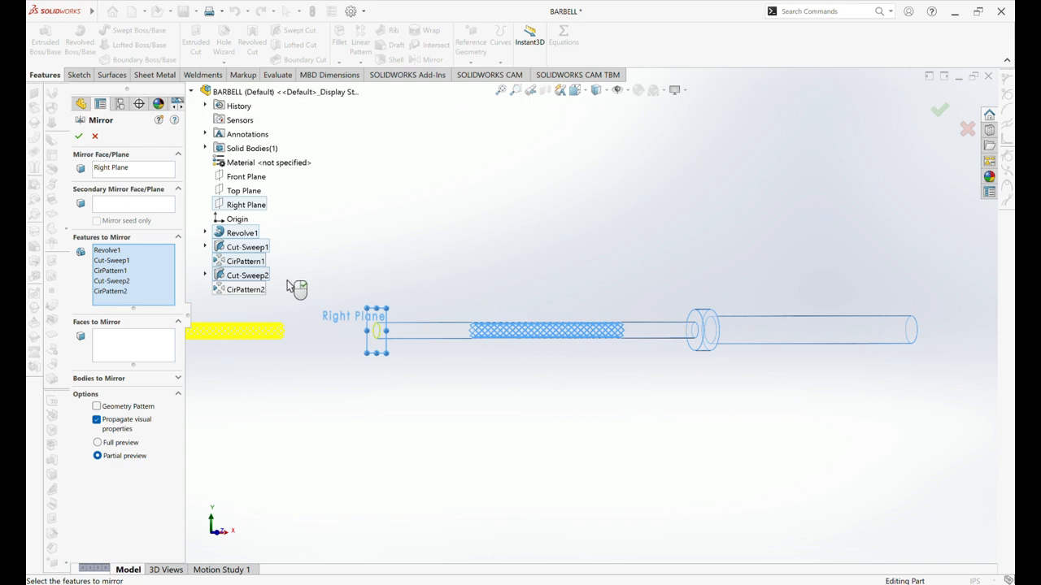
click(79, 137)
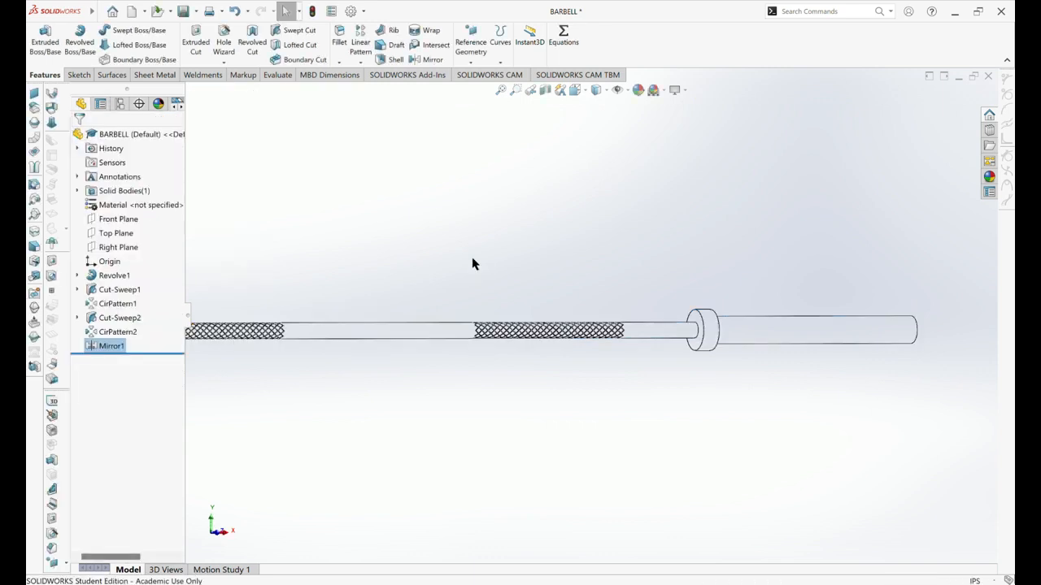
Step: Switch the full barbell to the Shaded display style without edges and inspect its knurled grips
key(f)
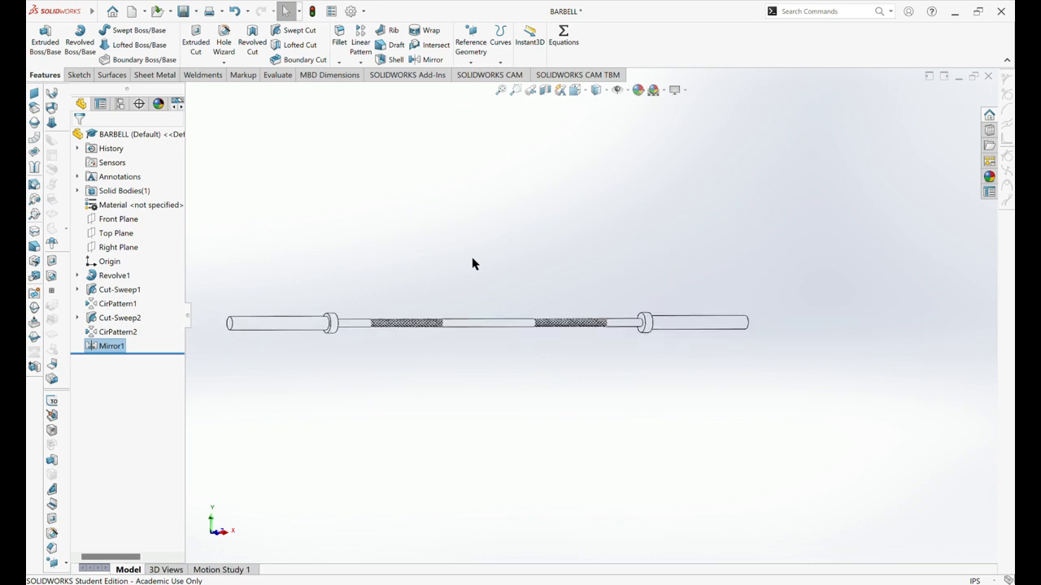
scroll(472, 263, up, 2)
scroll(471, 263, down, 3)
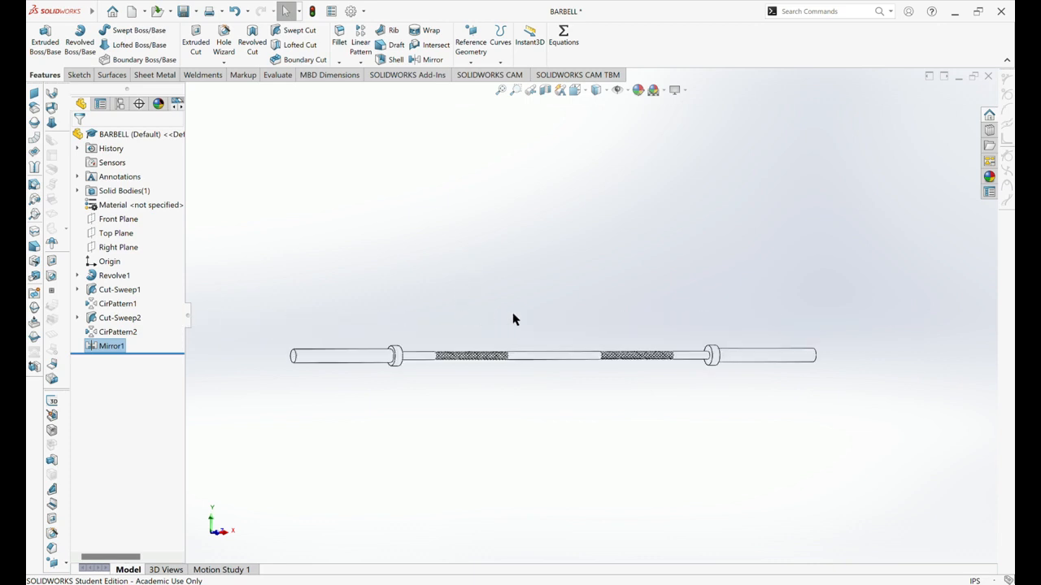
scroll(559, 289, down, 3)
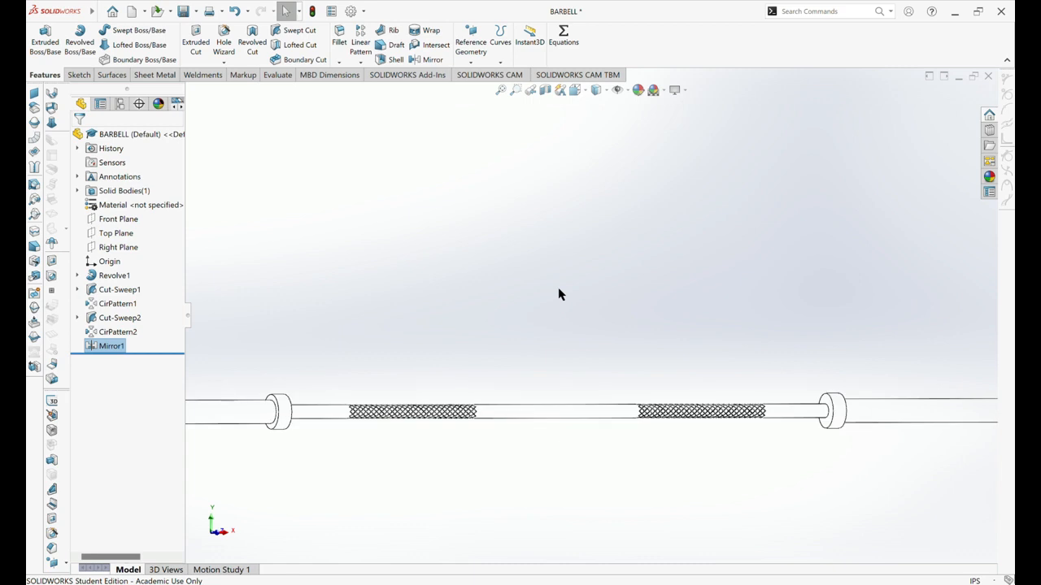
scroll(559, 295, up, 3)
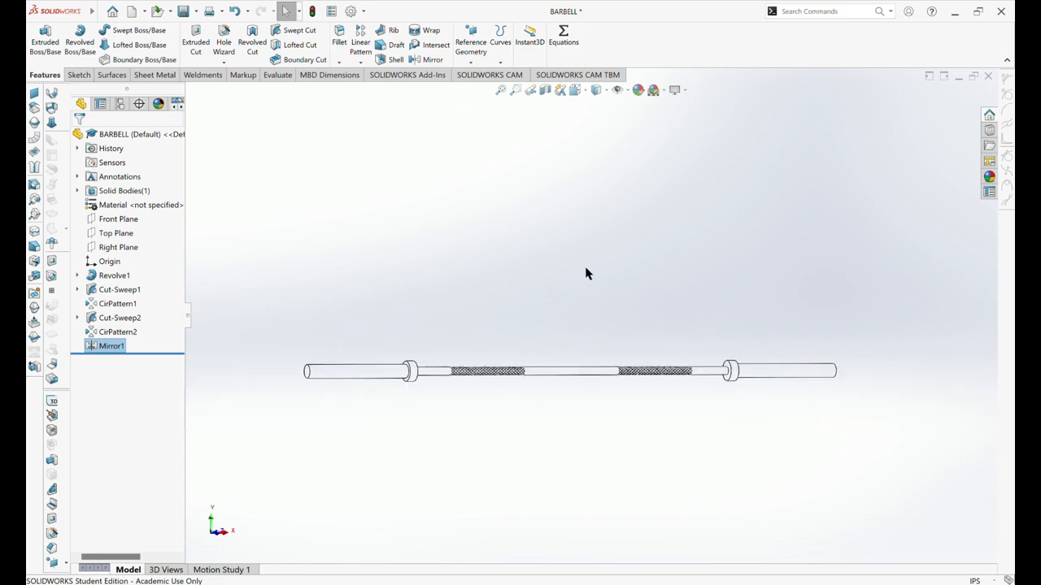
click(607, 91)
click(602, 121)
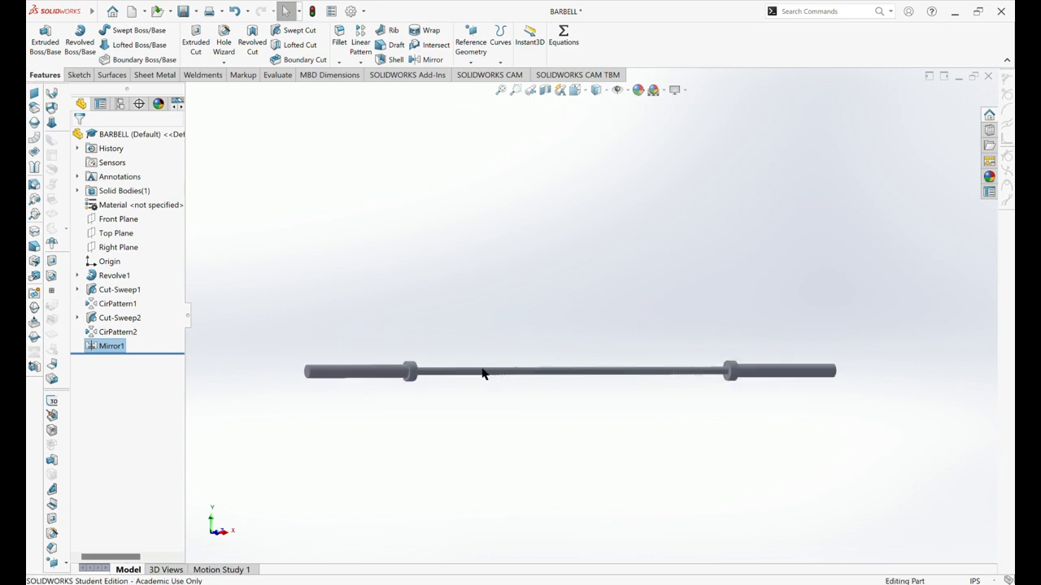
scroll(482, 374, down, 10)
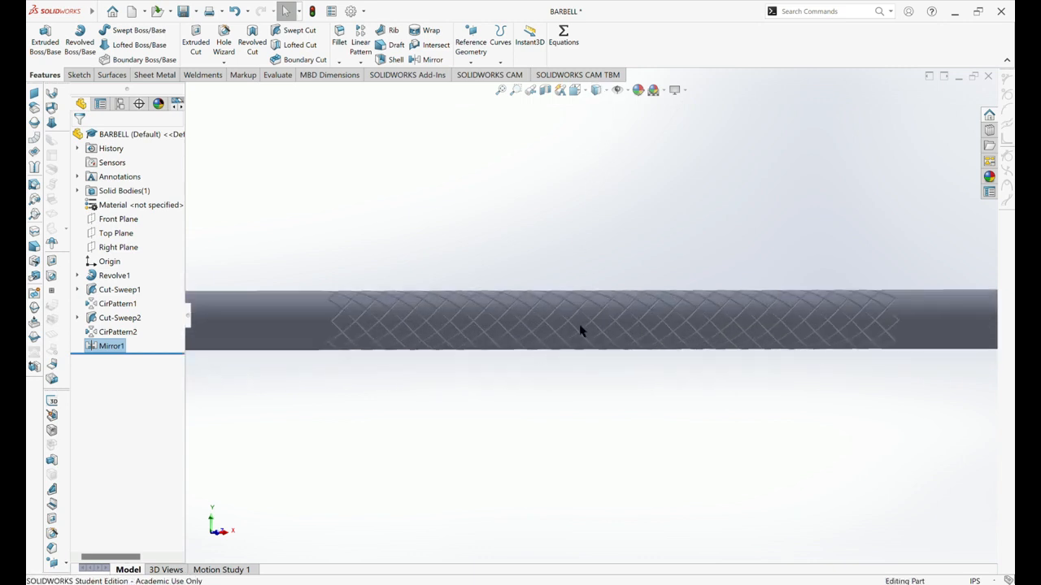
scroll(764, 360, up, 10)
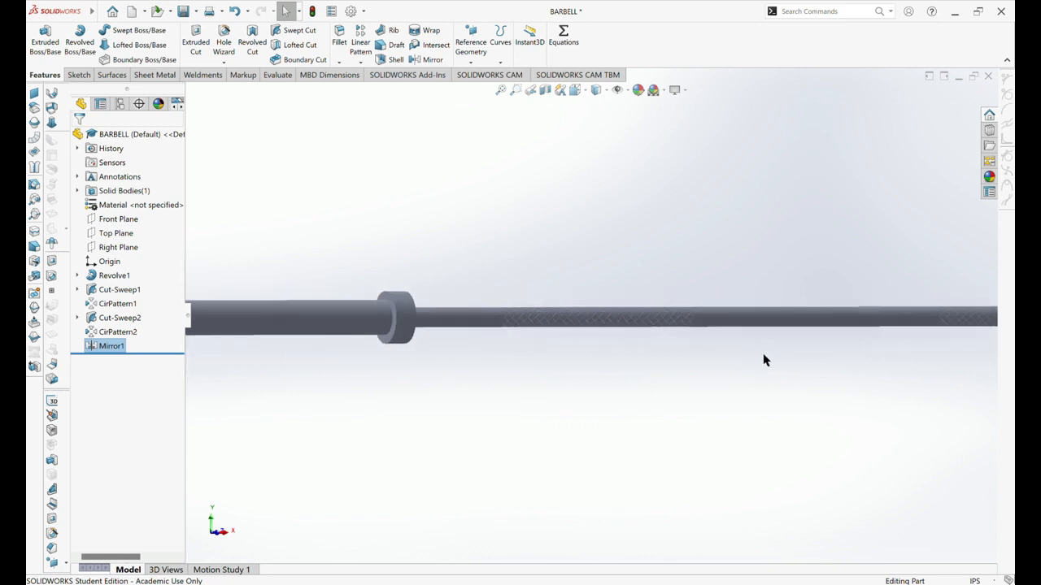
scroll(817, 388, up, 5)
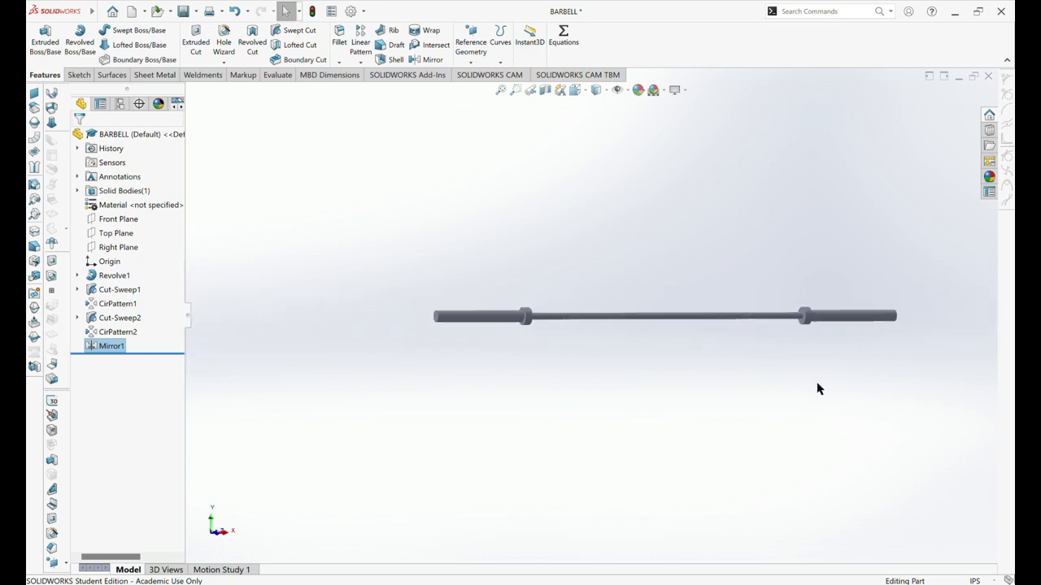